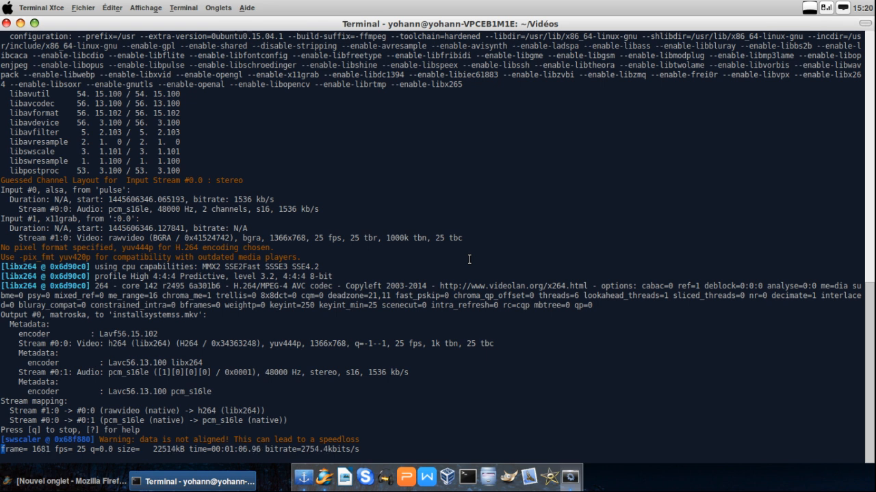
Step: Minimize the terminal and rearrange the desktop icons: Corbeille above HDD2, Internet Explorer 8 under firefox, and Volume de 4,1 GB below it
{"action": "left_click", "coordinate": [21, 24]}
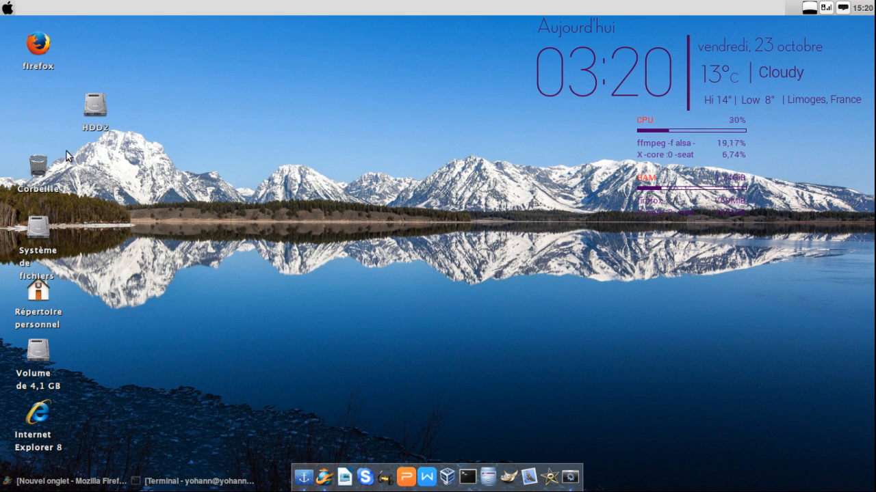
{"action": "left_click", "coordinate": [41, 167]}
{"action": "left_click_drag", "start_coordinate": [41, 167], "coordinate": [98, 43]}
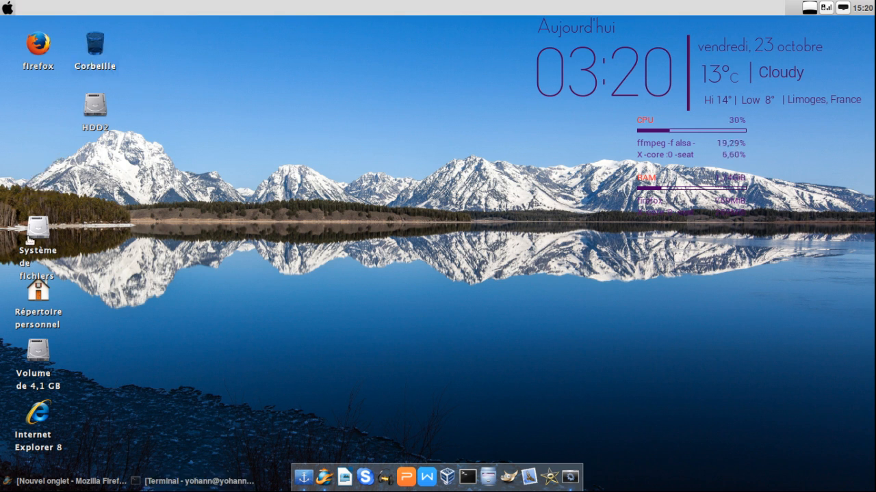
{"action": "left_click_drag", "start_coordinate": [39, 435], "coordinate": [39, 127]}
{"action": "left_click_drag", "start_coordinate": [34, 349], "coordinate": [35, 174]}
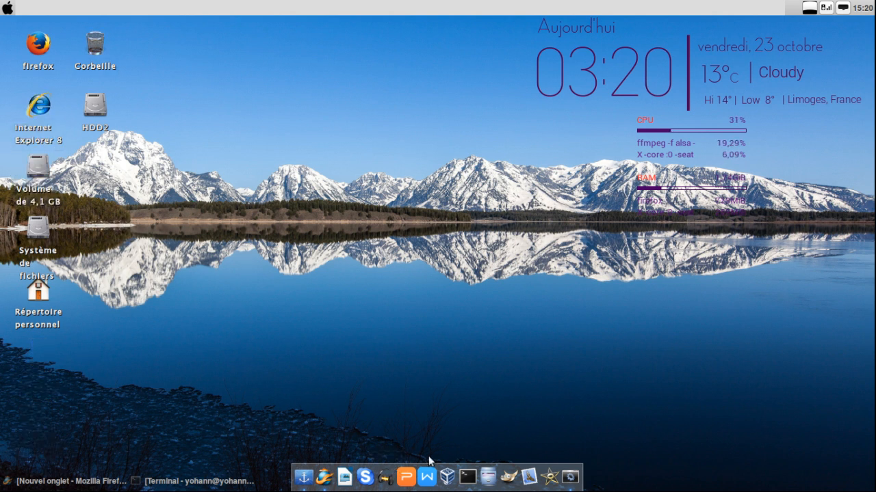
Step: Open VirtualBox and remove the NuTyx virtual machine together with all its files
{"action": "left_click", "coordinate": [438, 468]}
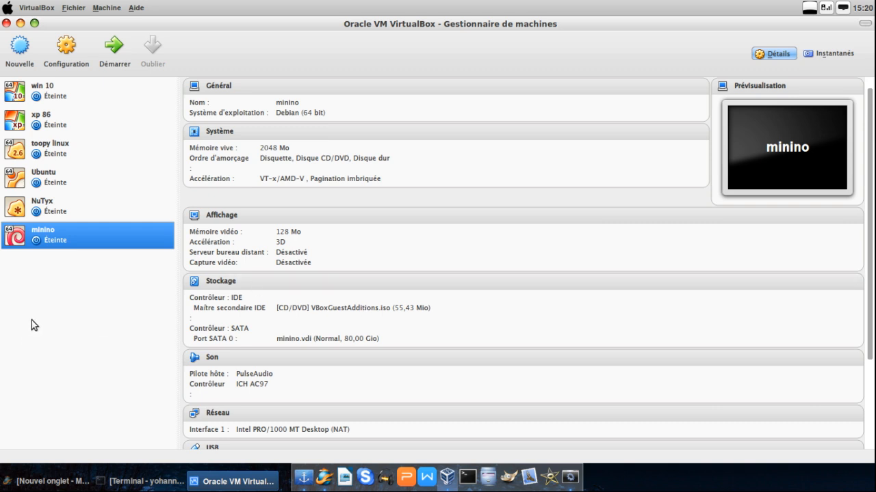
{"action": "right_click", "coordinate": [50, 203]}
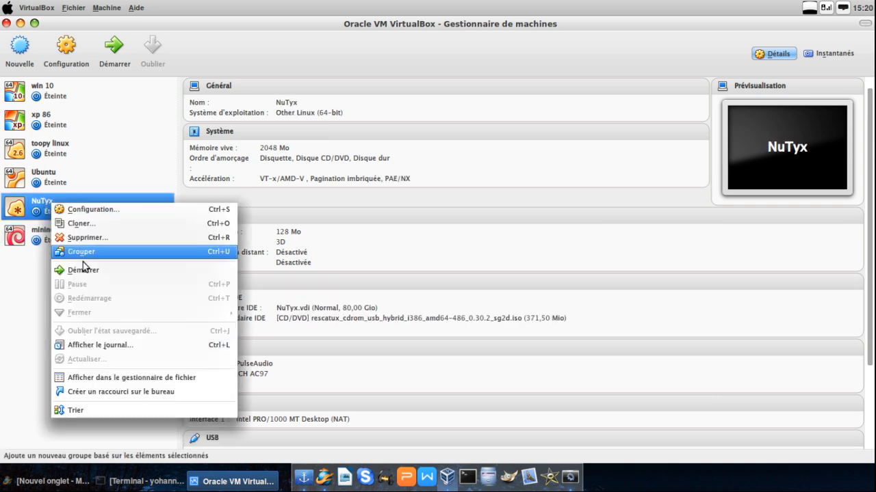
{"action": "left_click", "coordinate": [101, 239]}
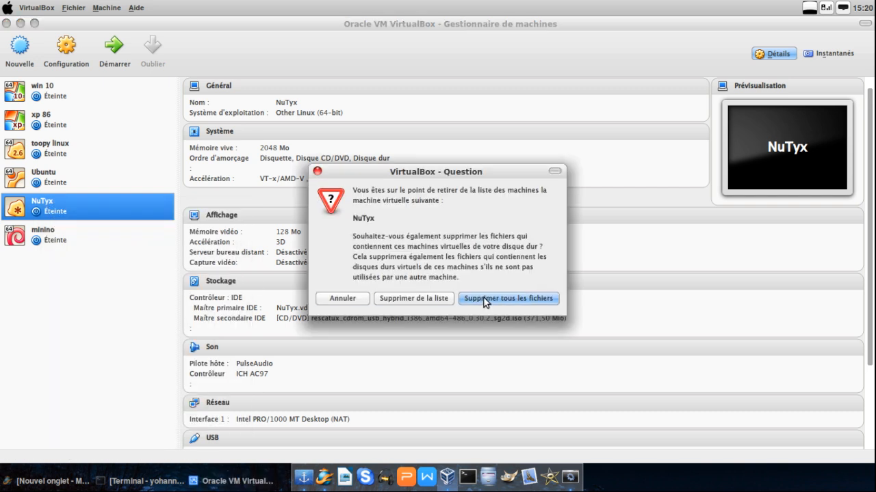
{"action": "left_click", "coordinate": [533, 299]}
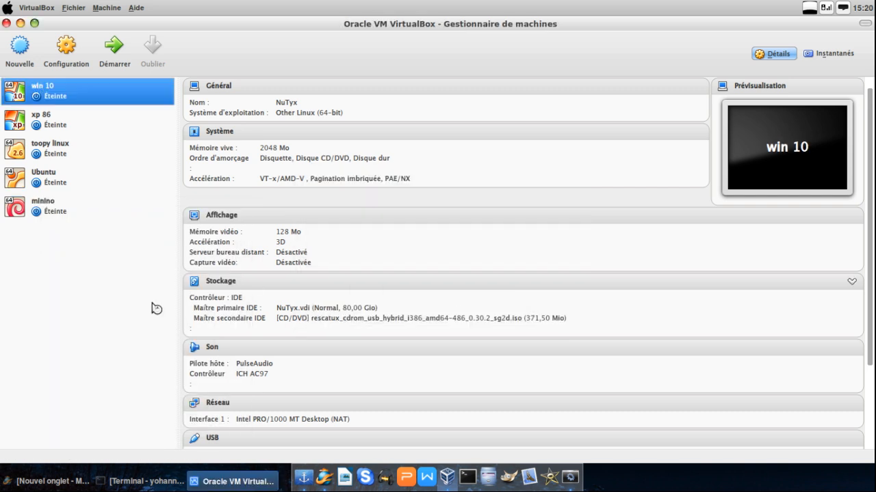
Step: Remove the minino virtual machine together with all its files
{"action": "right_click", "coordinate": [67, 218]}
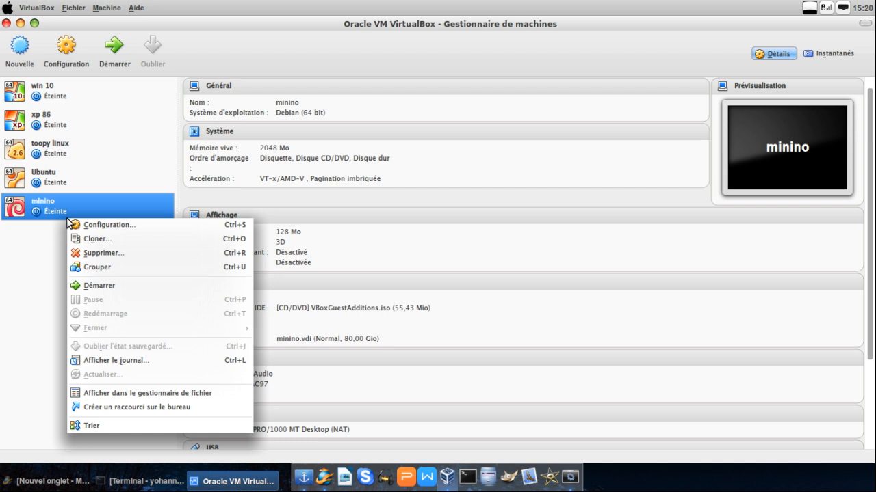
{"action": "left_click", "coordinate": [116, 258]}
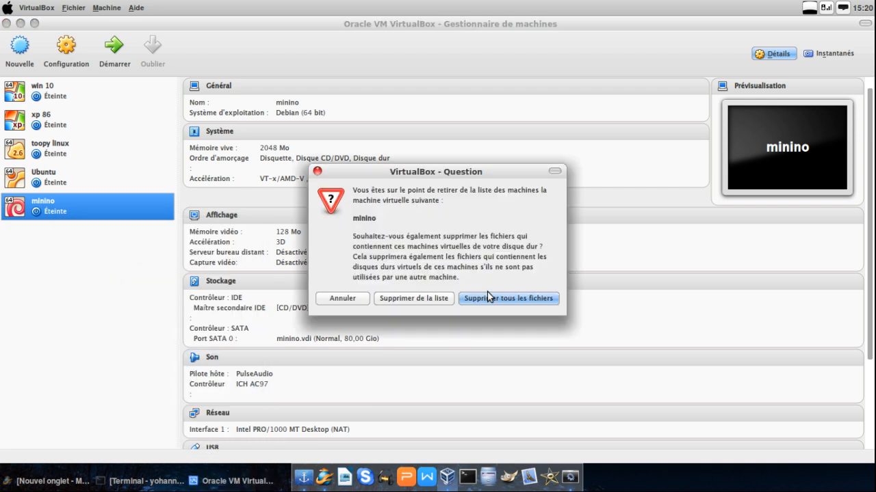
{"action": "left_click", "coordinate": [506, 299]}
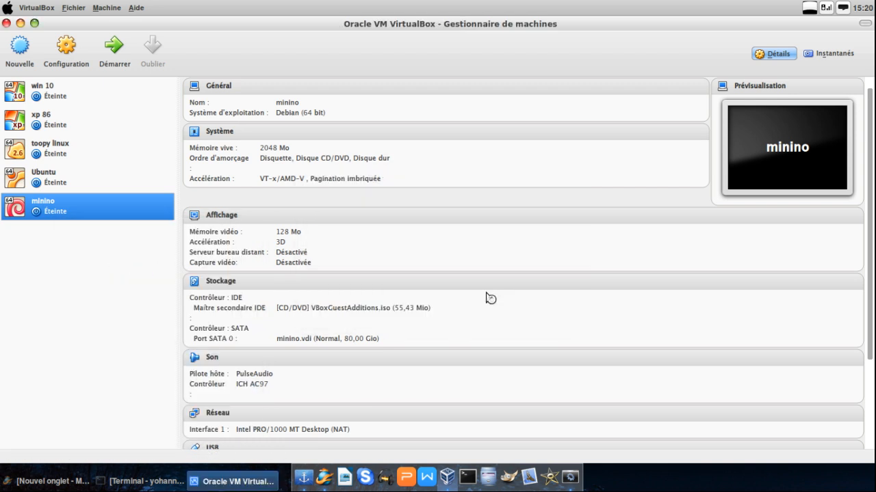
Step: Remove the toopy linux virtual machine and delete all of its files
{"action": "right_click", "coordinate": [56, 153]}
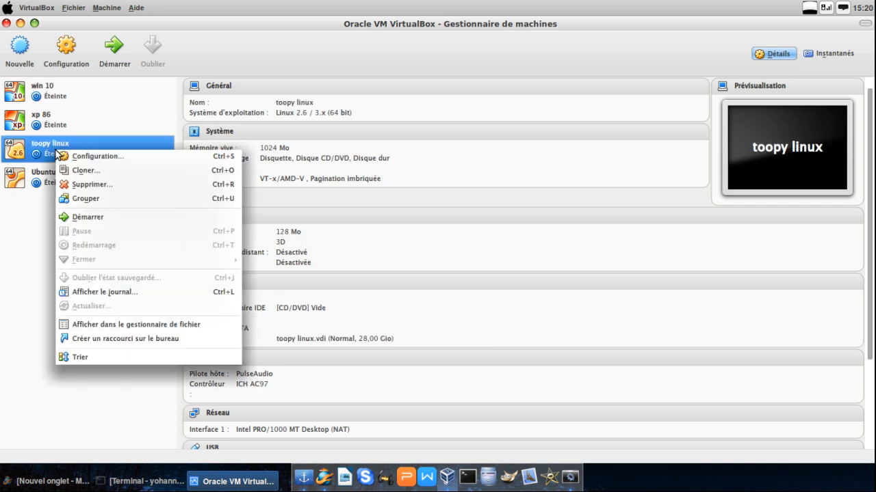
{"action": "left_click", "coordinate": [80, 185]}
{"action": "left_click", "coordinate": [540, 297]}
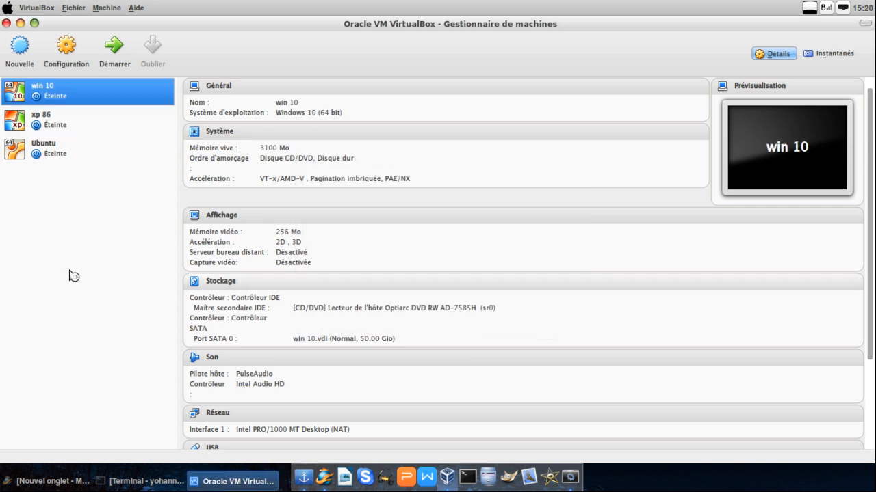
{"action": "left_click", "coordinate": [62, 155]}
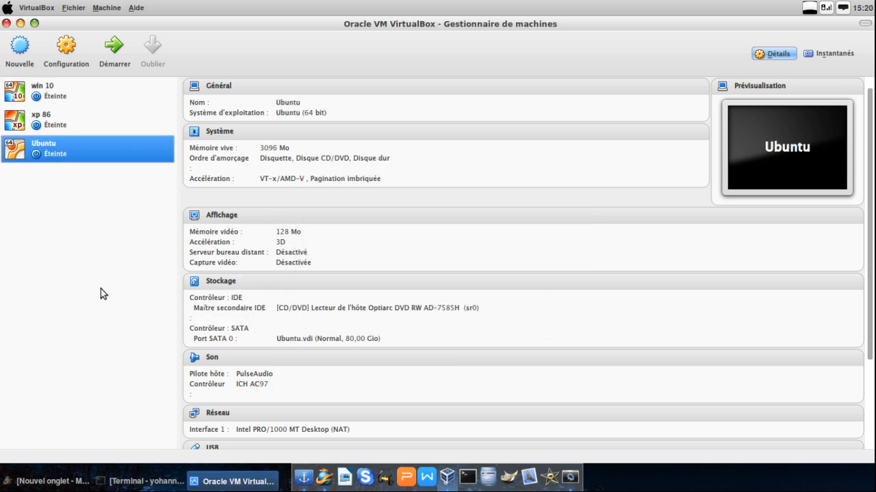
{"action": "left_click", "coordinate": [67, 50]}
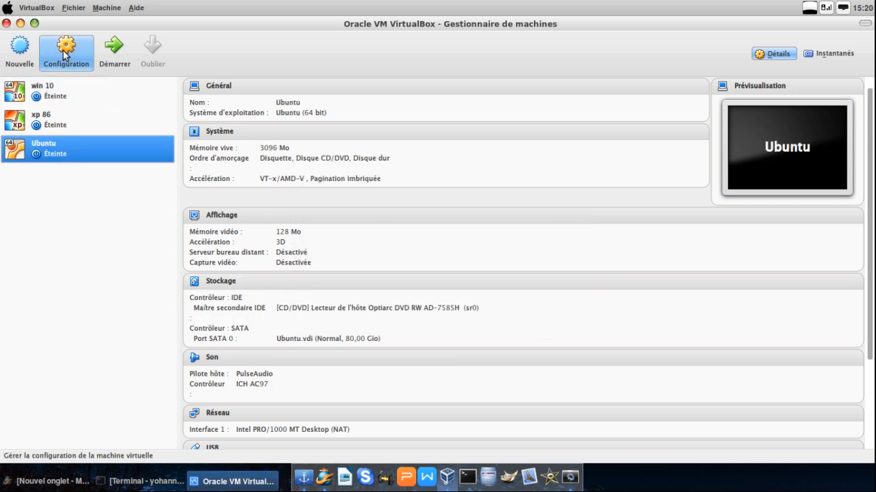
{"action": "left_click", "coordinate": [556, 362]}
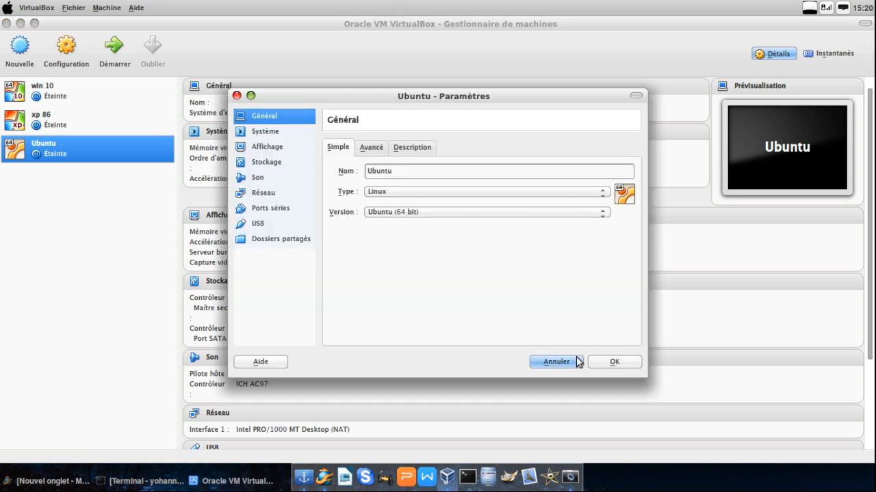
Step: Start a new Linux virtual machine named ubuntu 15.10, version Ubuntu (64 bit), with 2048 MB of memory
{"action": "left_click", "coordinate": [19, 49]}
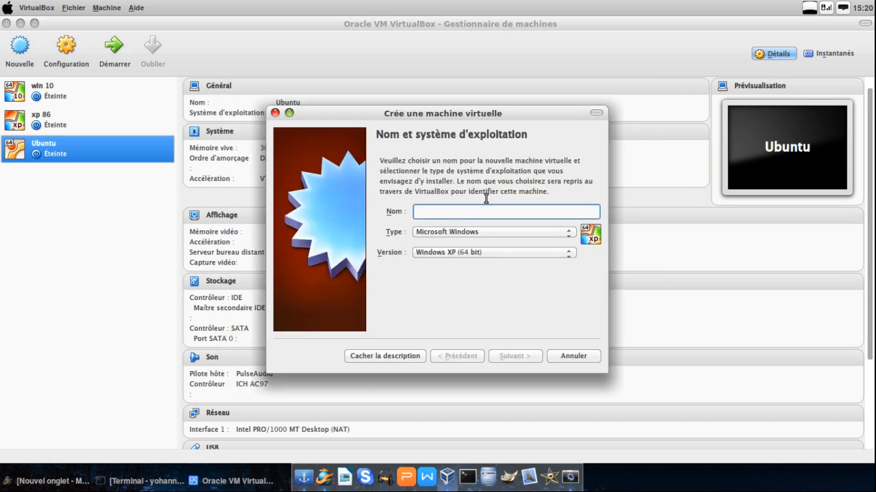
{"action": "type", "text": "ubuntu 15.10"}
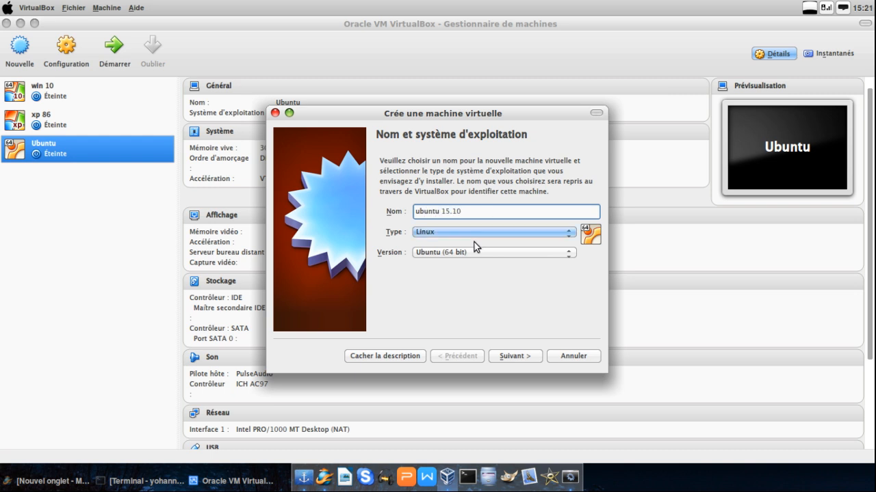
{"action": "left_click", "coordinate": [528, 360]}
{"action": "double_click", "coordinate": [572, 208]}
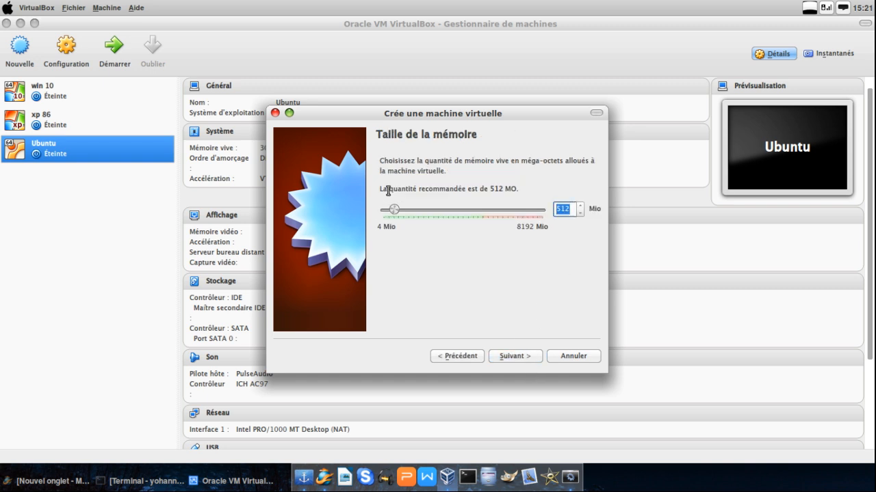
{"action": "type", "text": "2048"}
{"action": "left_click", "coordinate": [513, 358]}
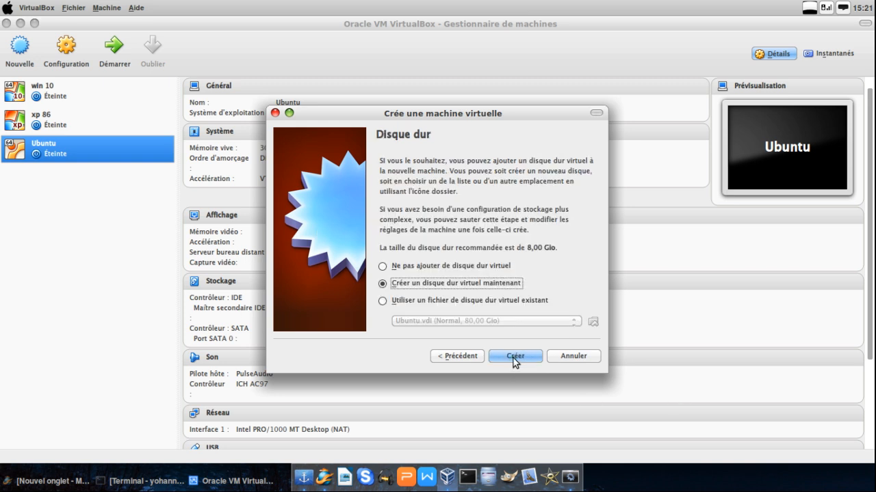
Step: Create a new VDI virtual hard disk of 80 GB for the machine and finish its creation
{"action": "left_click", "coordinate": [514, 358]}
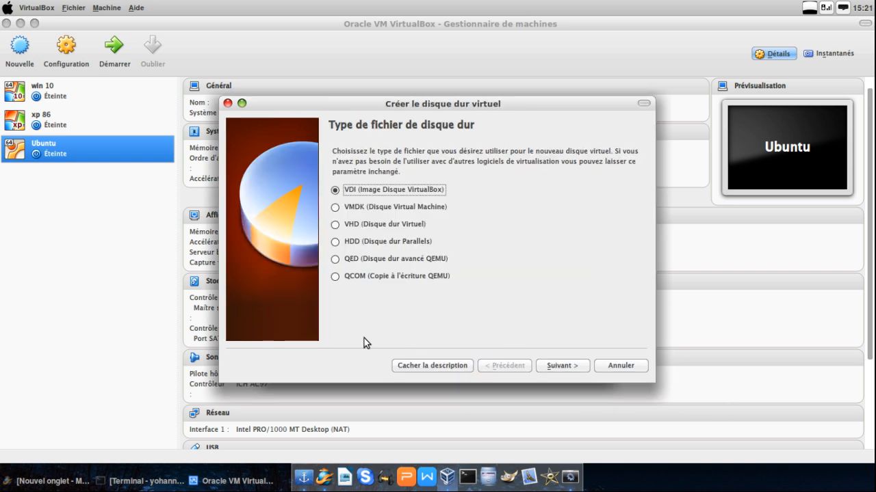
{"action": "left_click", "coordinate": [553, 370]}
{"action": "left_click", "coordinate": [552, 369]}
{"action": "left_click", "coordinate": [613, 235]}
{"action": "type", "text": "0"}
{"action": "key", "text": "Return"}
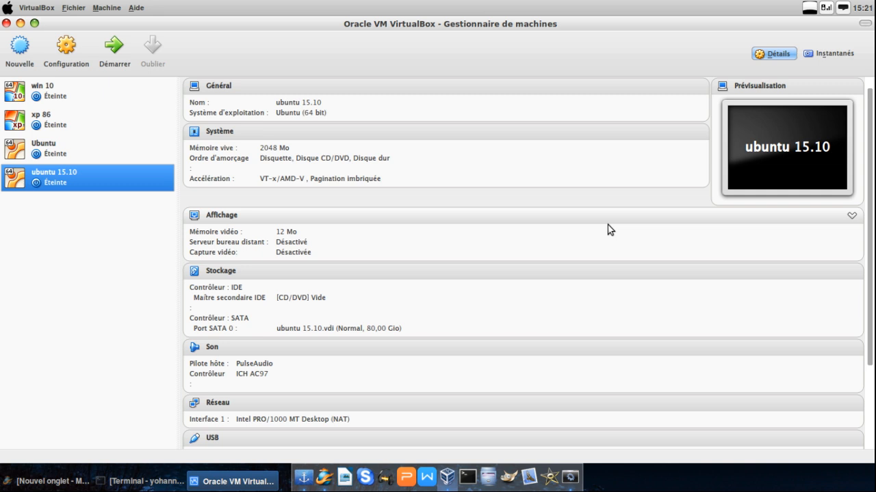
Step: In the ubuntu 15.10 display settings, set the video memory to 128 MB and enable 3D acceleration
{"action": "left_click", "coordinate": [63, 51]}
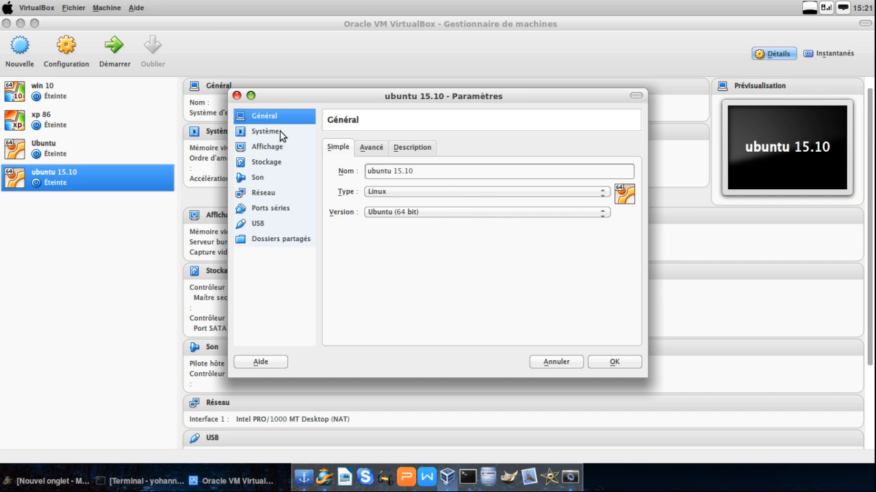
{"action": "left_click", "coordinate": [270, 149]}
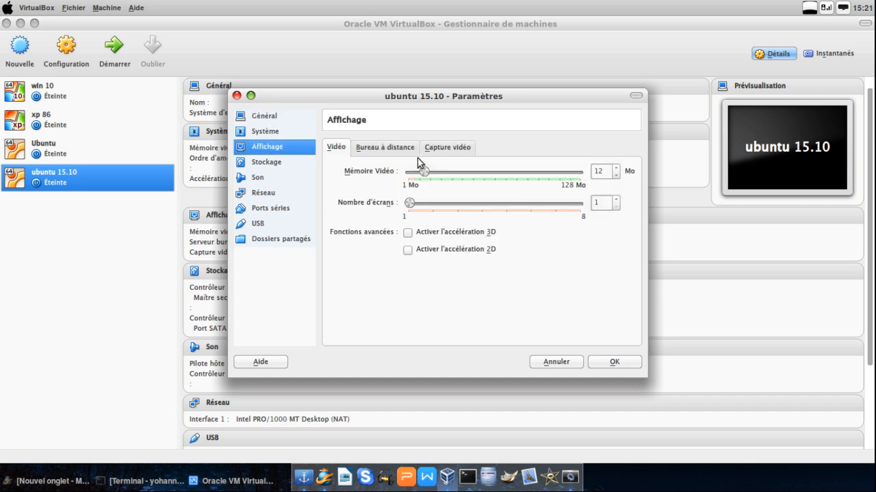
{"action": "left_click_drag", "start_coordinate": [424, 174], "coordinate": [578, 173]}
{"action": "left_click", "coordinate": [479, 233]}
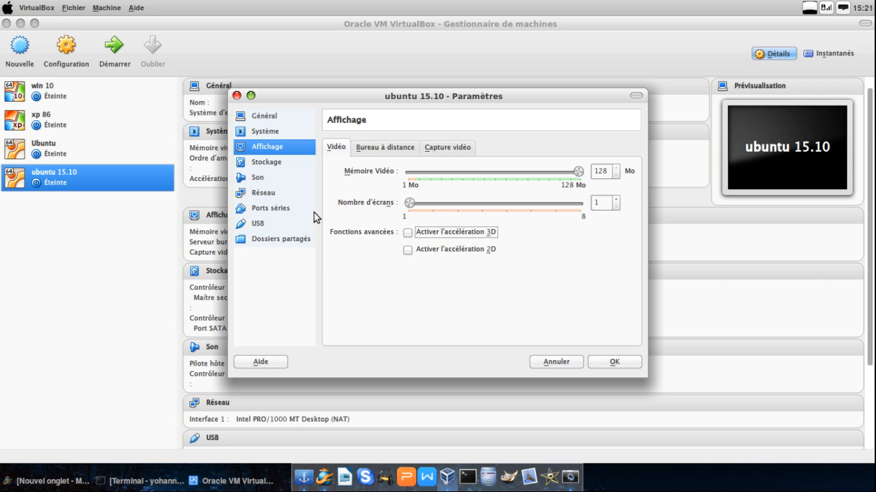
{"action": "left_click", "coordinate": [415, 233]}
Step: Review the machine's motherboard and processor settings, and open its storage settings
{"action": "left_click", "coordinate": [278, 132]}
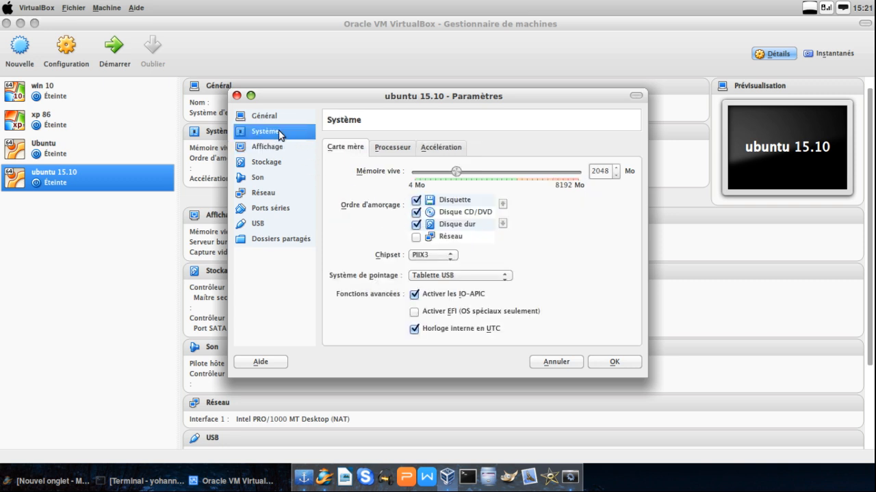
{"action": "left_click", "coordinate": [393, 148]}
{"action": "left_click", "coordinate": [357, 148]}
{"action": "left_click", "coordinate": [266, 165]}
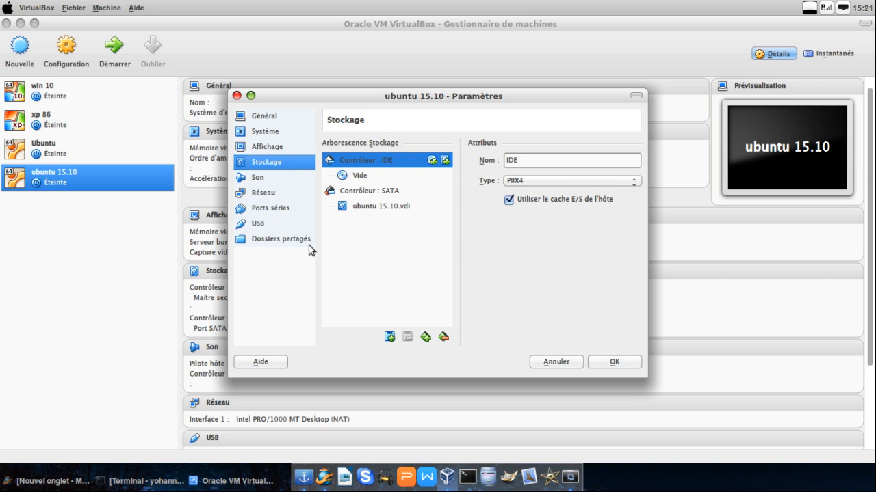
Step: Switch to the Dolphin file manager and open the HDD2 drive
{"action": "left_click", "coordinate": [486, 478]}
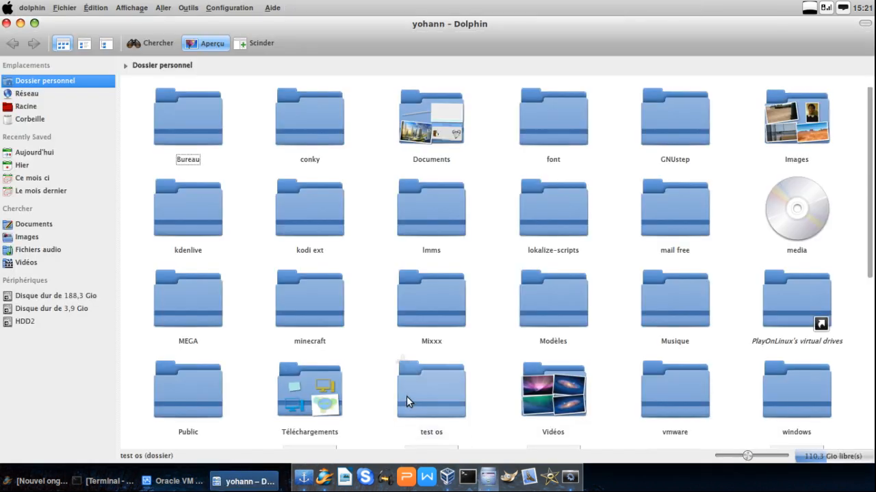
{"action": "left_click", "coordinate": [24, 321]}
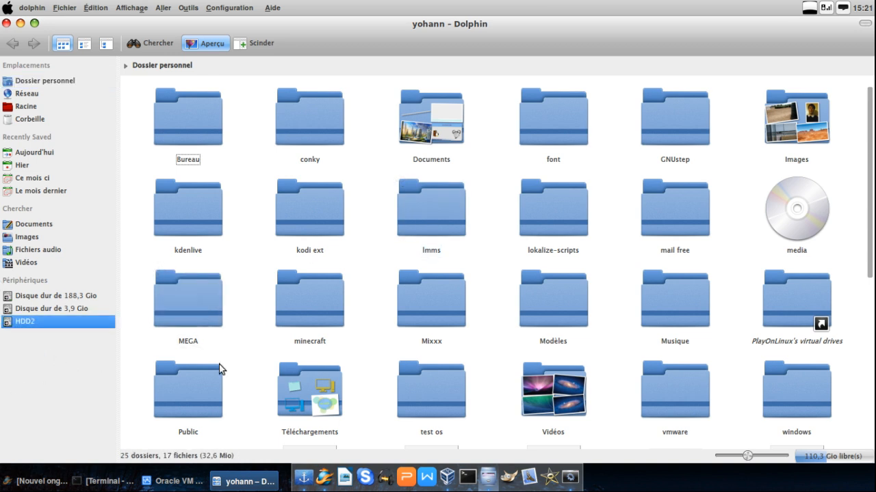
{"action": "scroll", "coordinate": [524, 287], "scroll_direction": "down", "scroll_amount": 5}
{"action": "left_click", "coordinate": [59, 324]}
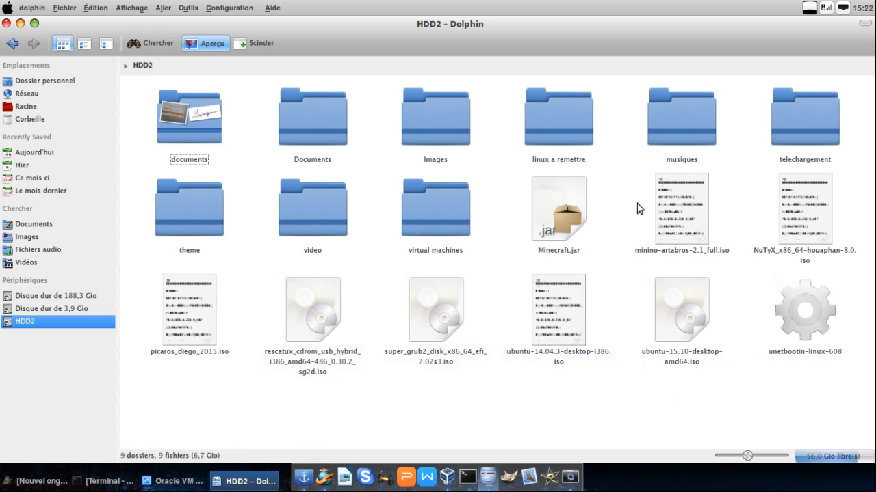
Step: Delete the minino-artabros-2.1_full, NuTyX_x86_64-houaphan-8.0 and picaros_diego_2015 ISO files from HDD2
{"action": "left_click_drag", "start_coordinate": [633, 206], "coordinate": [811, 205]}
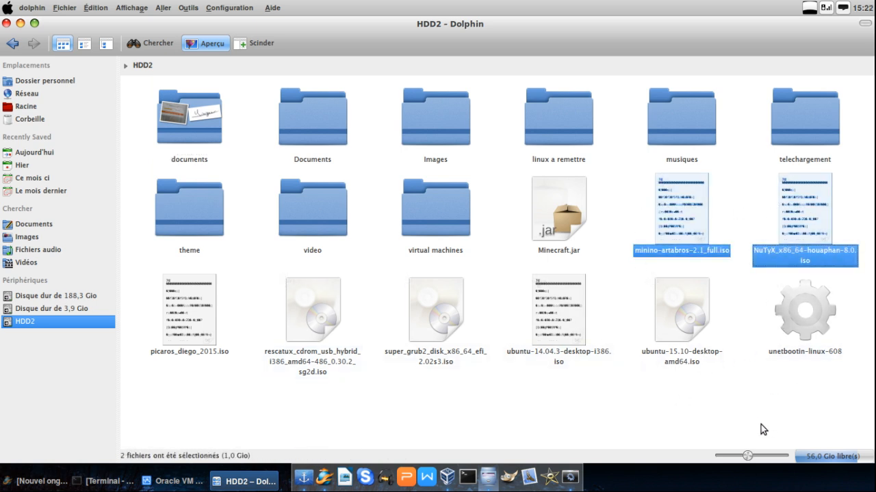
{"action": "left_click", "coordinate": [557, 294], "text": "ctrl"}
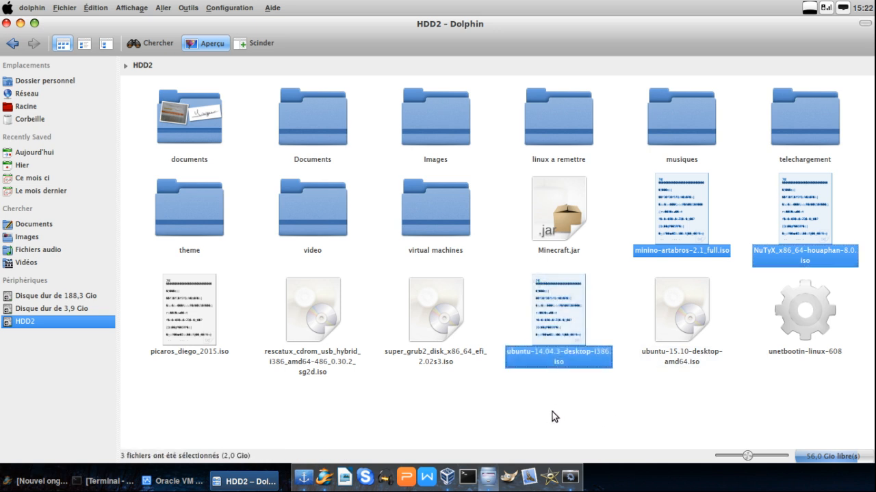
{"action": "left_click", "coordinate": [558, 322], "text": "ctrl"}
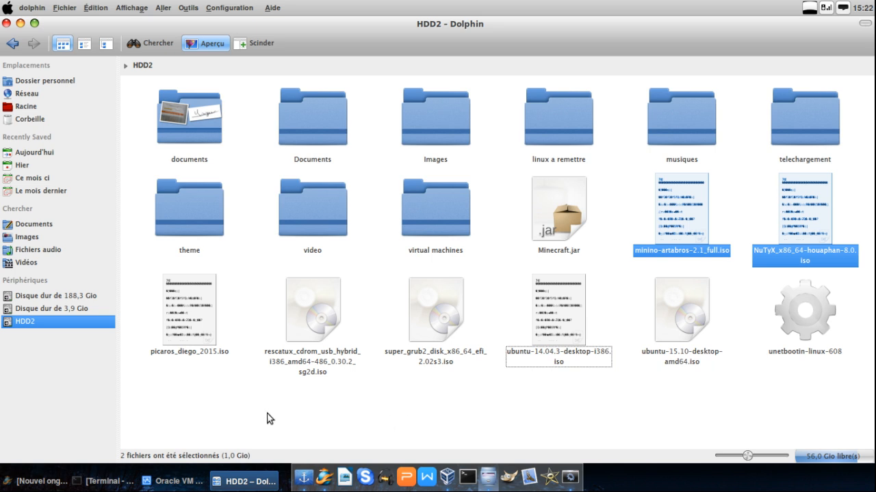
{"action": "left_click", "coordinate": [176, 321], "text": "ctrl"}
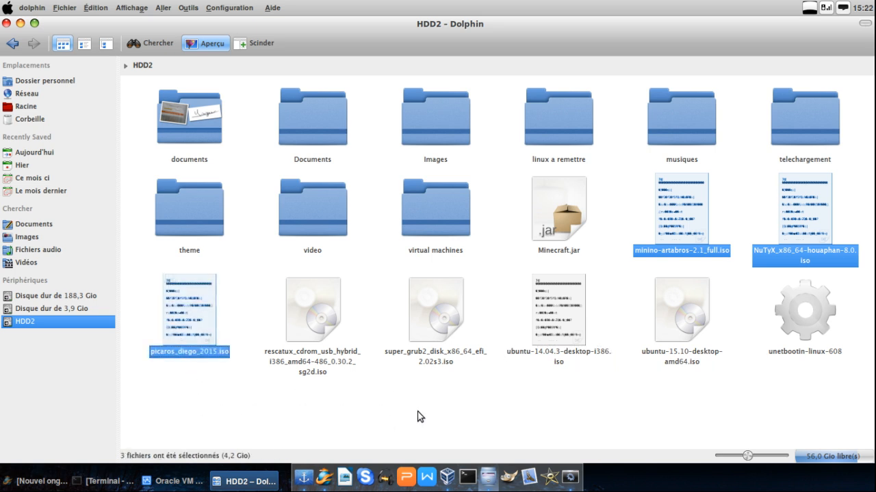
{"action": "key", "text": "Delete"}
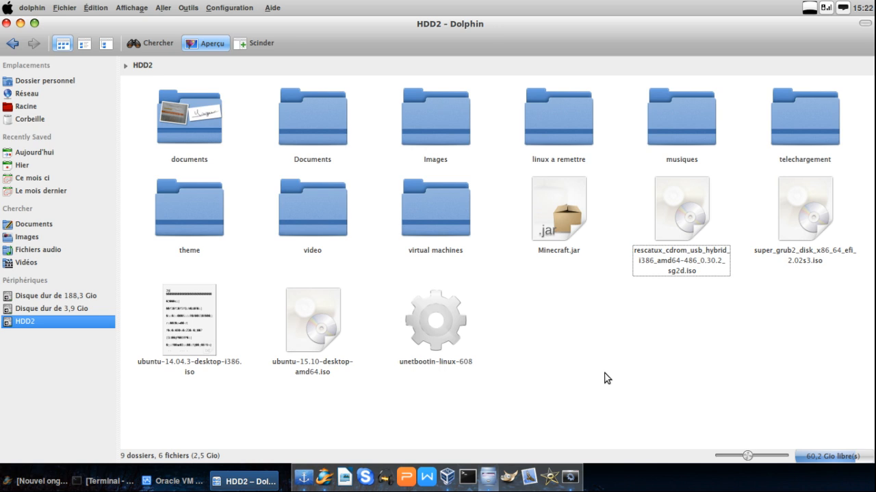
Step: Switch back to VirtualBox, load ubuntu-15.10-desktop-amd64.iso from HDD2 into the ubuntu 15.10 machine's IDE optical drive and accept the settings
{"action": "left_click", "coordinate": [312, 327]}
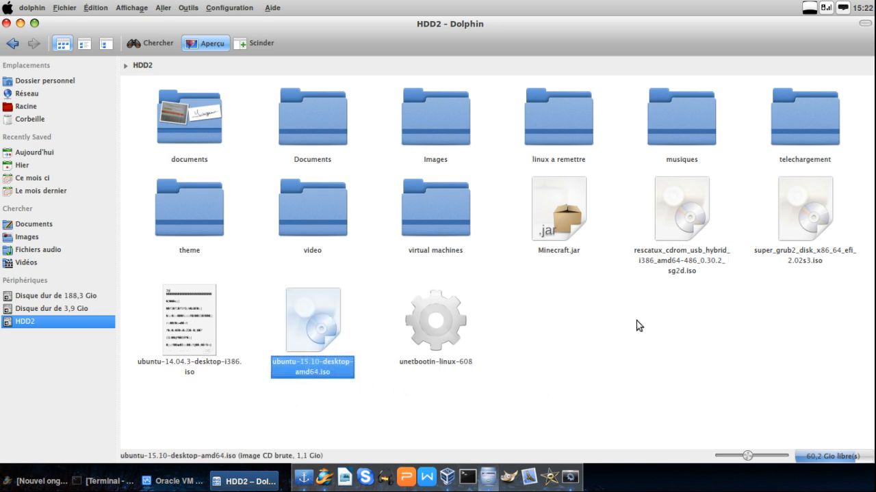
{"action": "key", "text": "alt+Tab"}
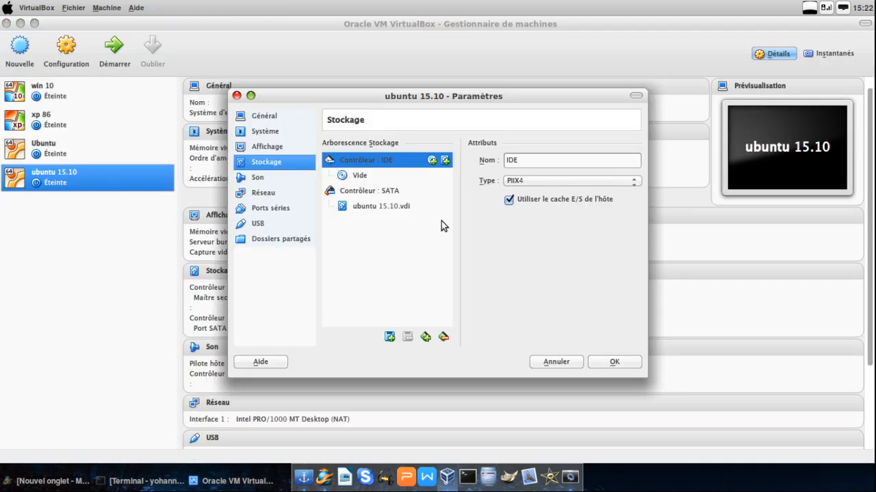
{"action": "left_click", "coordinate": [369, 176]}
{"action": "left_click", "coordinate": [629, 162]}
{"action": "left_click", "coordinate": [647, 181]}
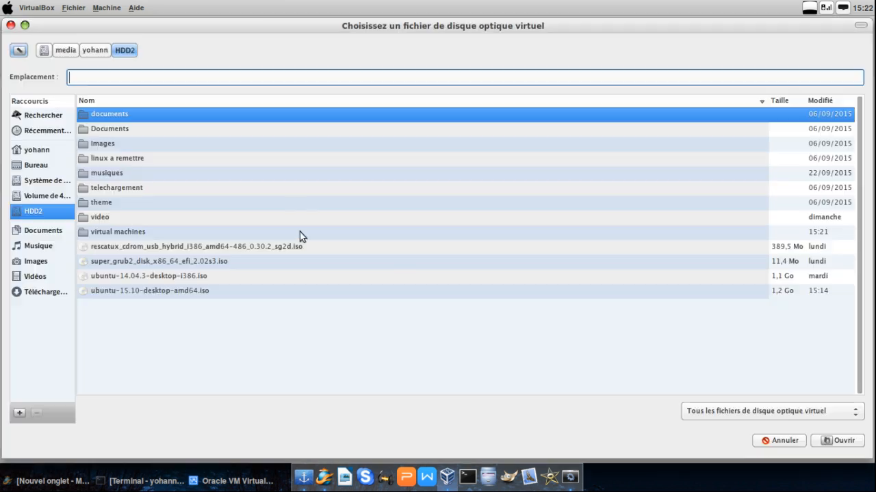
{"action": "left_click", "coordinate": [134, 291]}
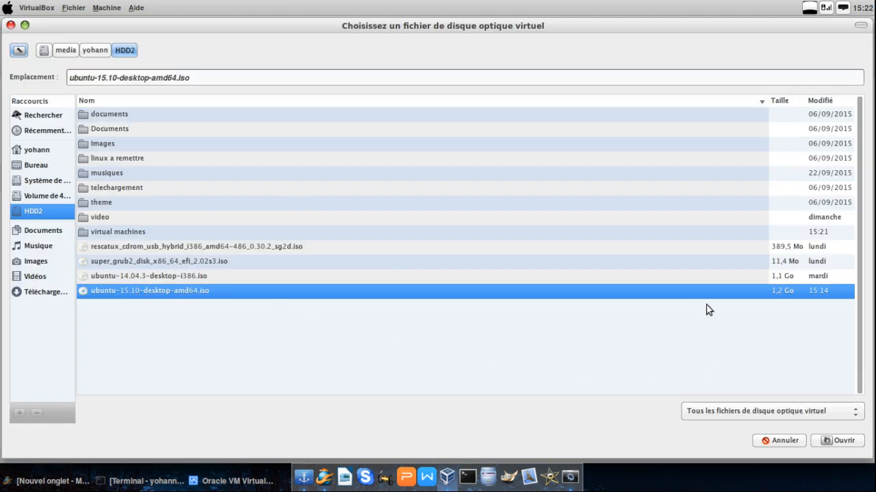
{"action": "left_click", "coordinate": [828, 441]}
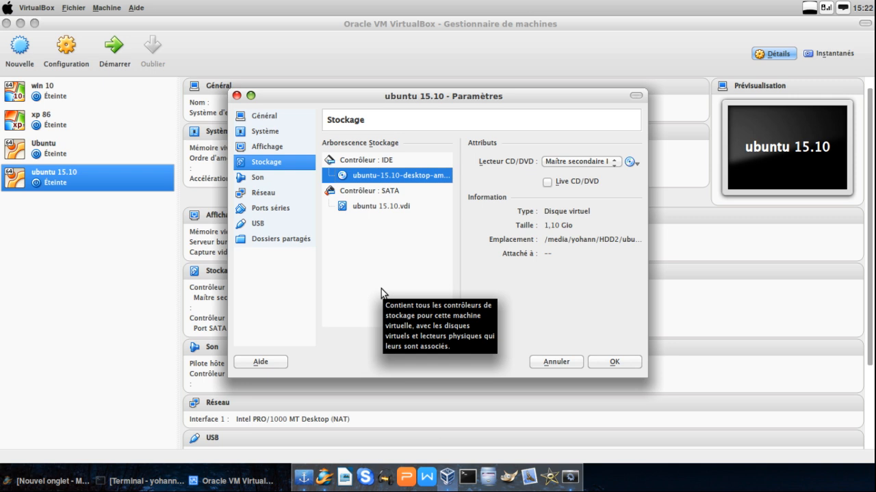
{"action": "left_click", "coordinate": [634, 363]}
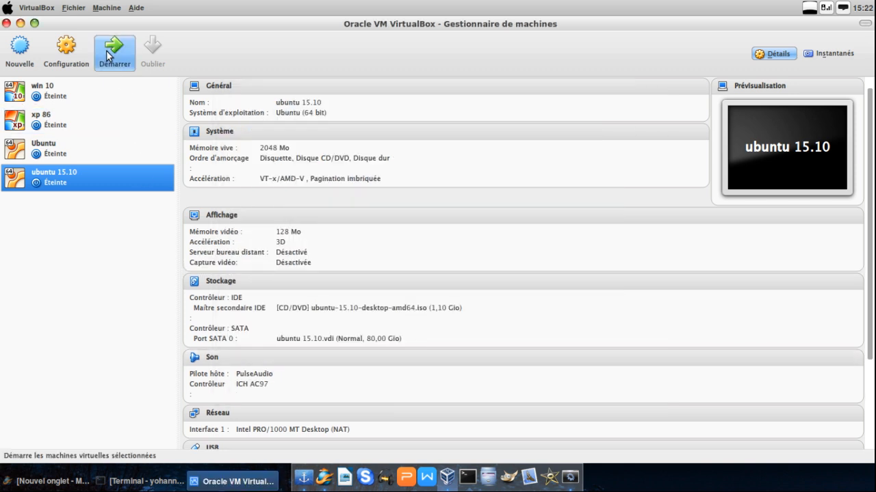
Step: Start the ubuntu 15.10 virtual machine and show it in full screen
{"action": "left_click", "coordinate": [107, 52]}
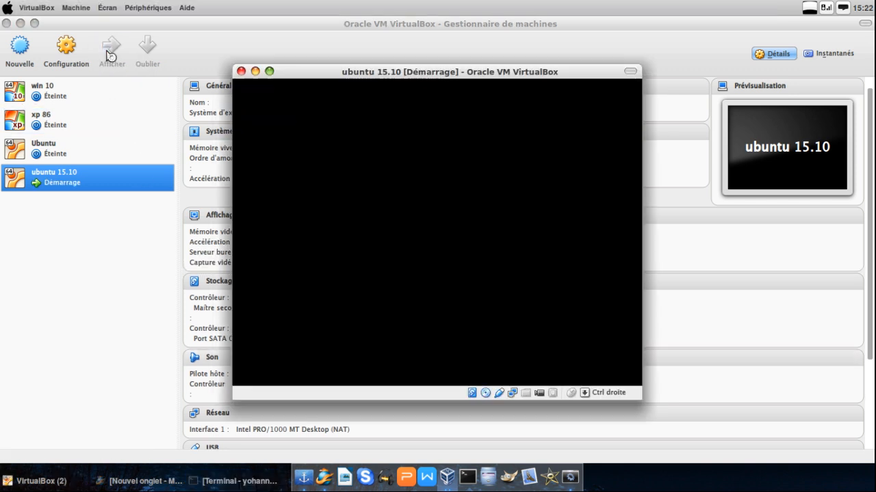
{"action": "left_click", "coordinate": [270, 71]}
{"action": "left_click", "coordinate": [148, 8]}
{"action": "mouse_move", "coordinate": [106, 7]}
{"action": "left_click", "coordinate": [121, 25]}
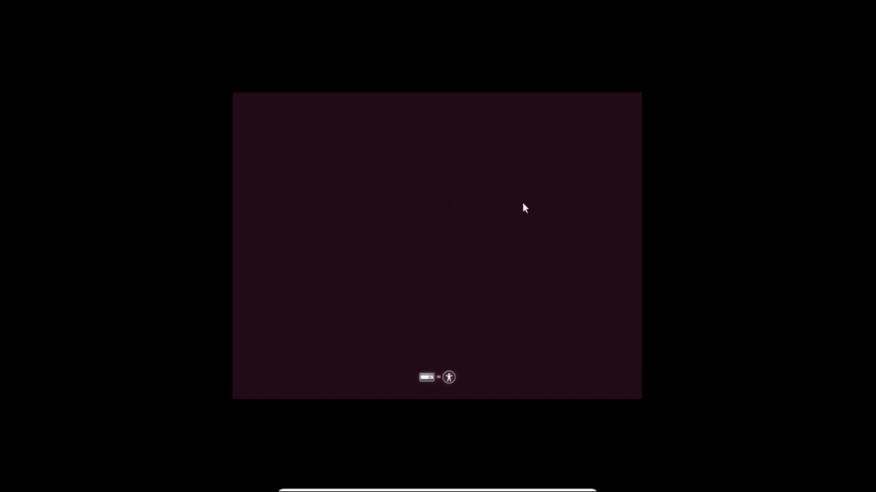
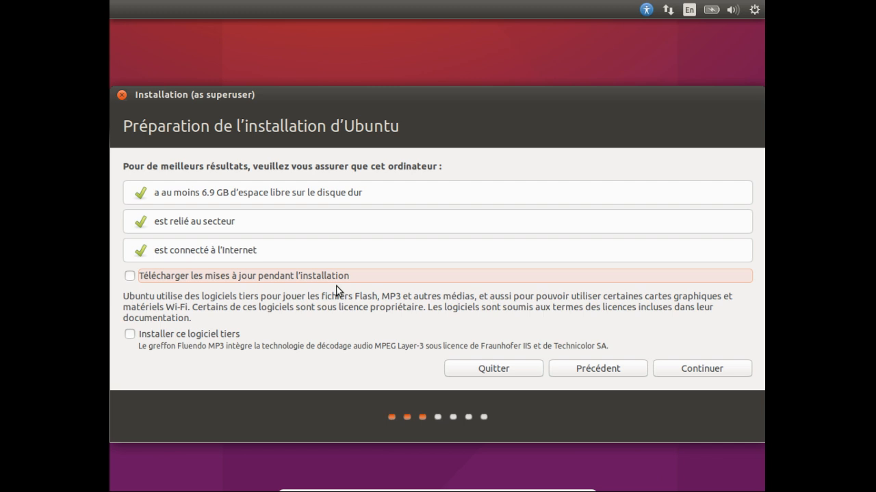
Step: Include the third-party software in the Ubuntu installation and continue to the installation type
{"action": "left_click", "coordinate": [140, 334]}
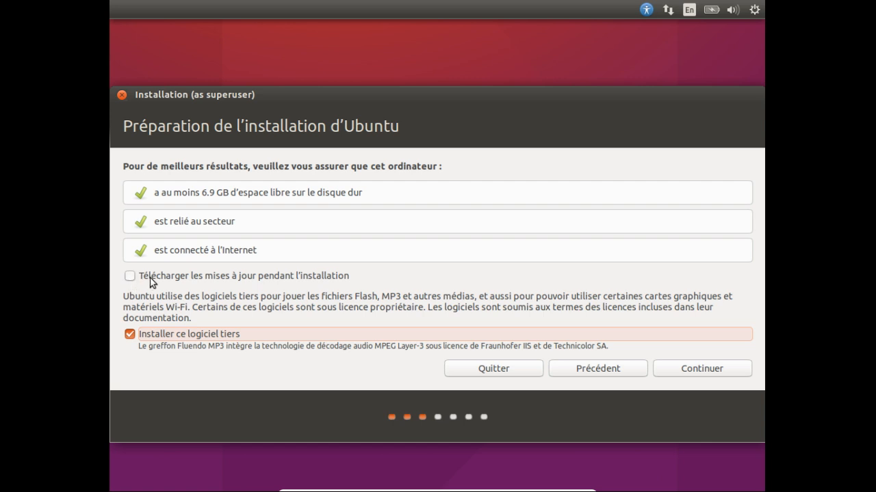
{"action": "left_click", "coordinate": [725, 369]}
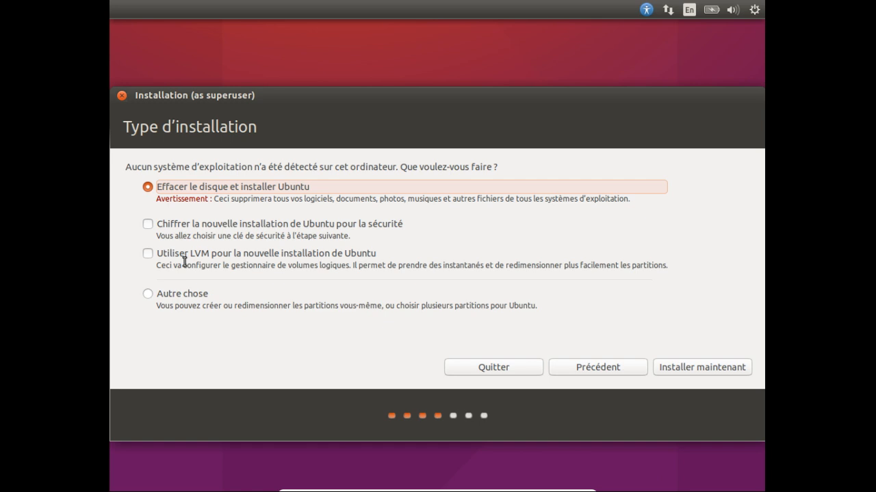
Step: Minimize the virtual machine, examine the host's root folder and the HDD2 drive in Dolphin, and return to the Ubuntu installer
{"action": "mouse_move", "coordinate": [613, 489]}
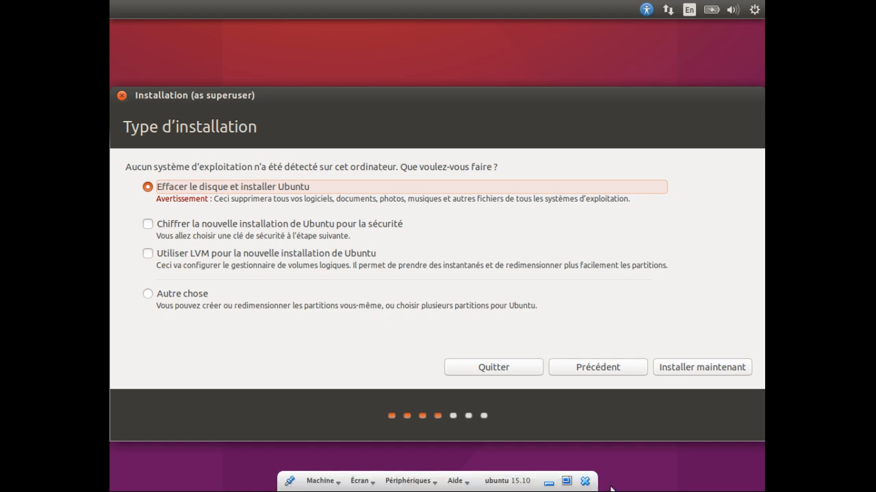
{"action": "left_click", "coordinate": [549, 483]}
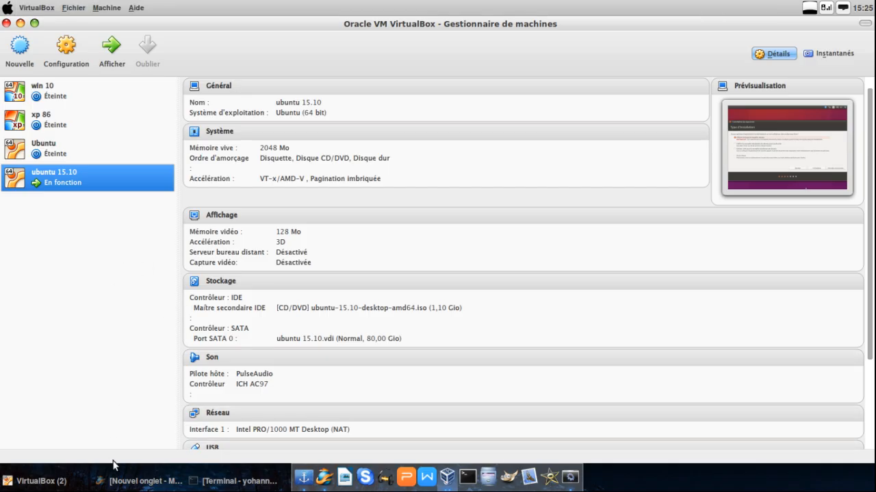
{"action": "left_click", "coordinate": [488, 479]}
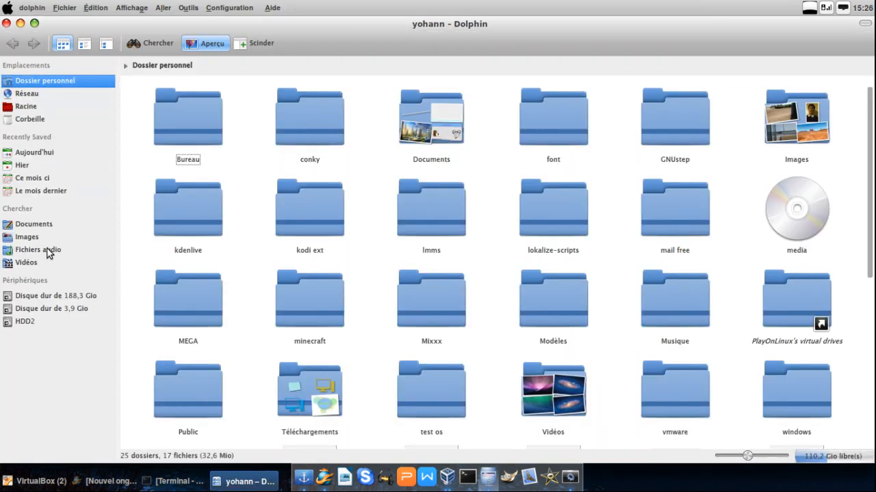
{"action": "left_click", "coordinate": [54, 294]}
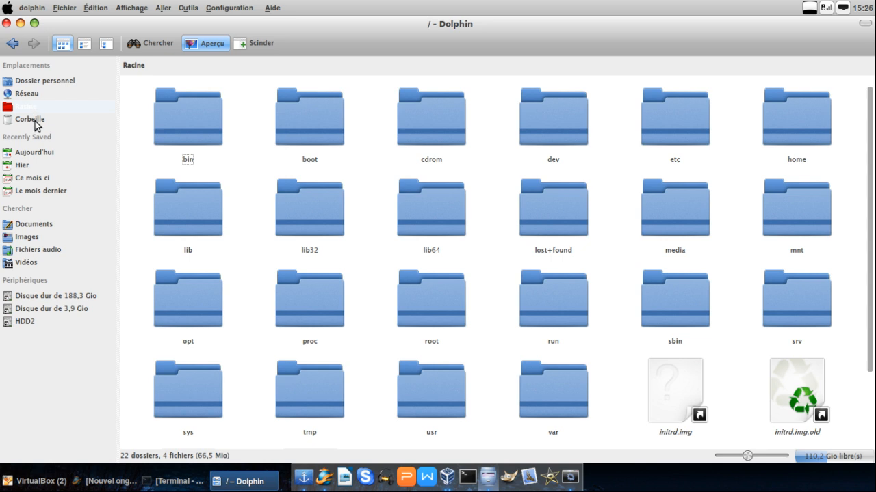
{"action": "left_click", "coordinate": [28, 322]}
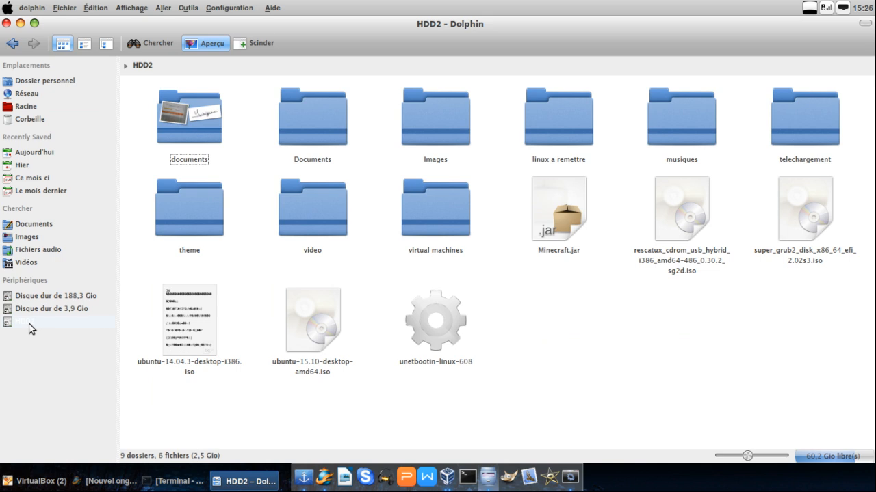
{"action": "left_click", "coordinate": [6, 24]}
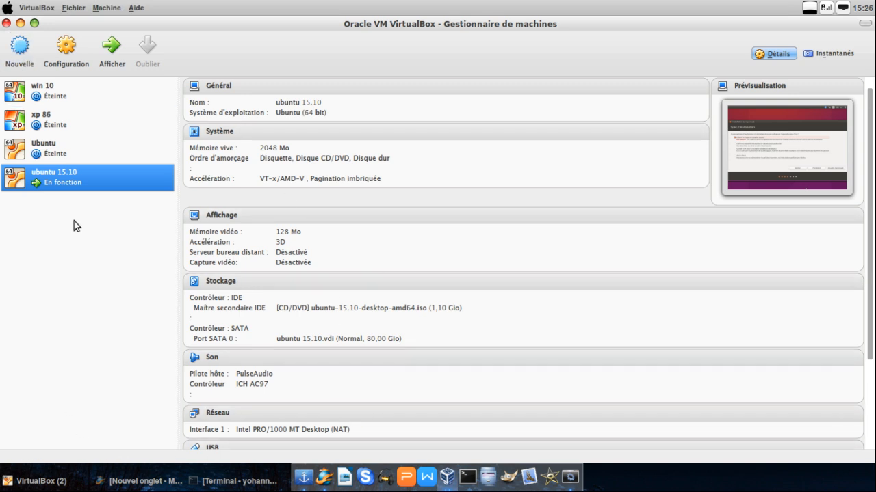
{"action": "left_click", "coordinate": [41, 481]}
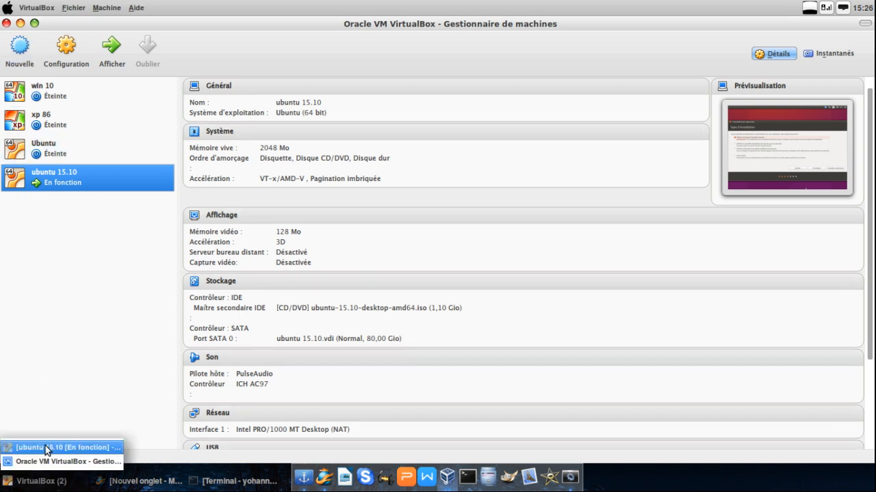
{"action": "left_click", "coordinate": [46, 448]}
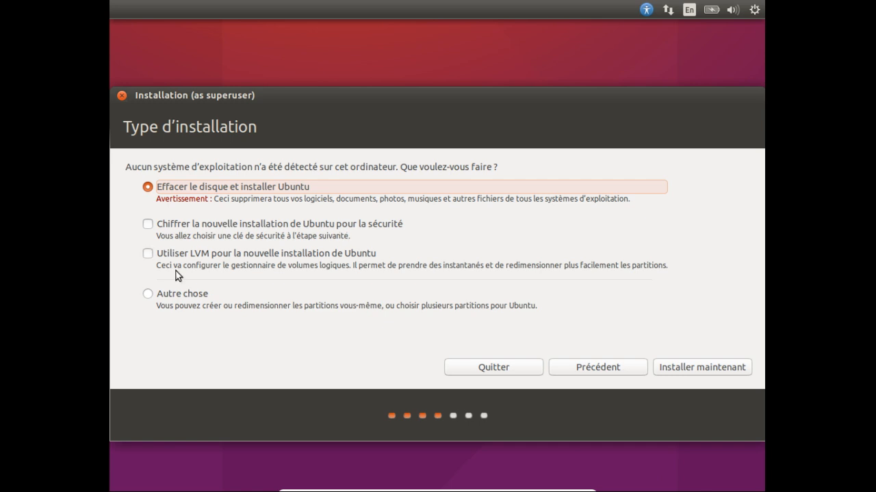
Step: Choose the "Autre chose" installation type for manual partitioning and create a new partition table on /dev/sda
{"action": "left_click", "coordinate": [191, 292]}
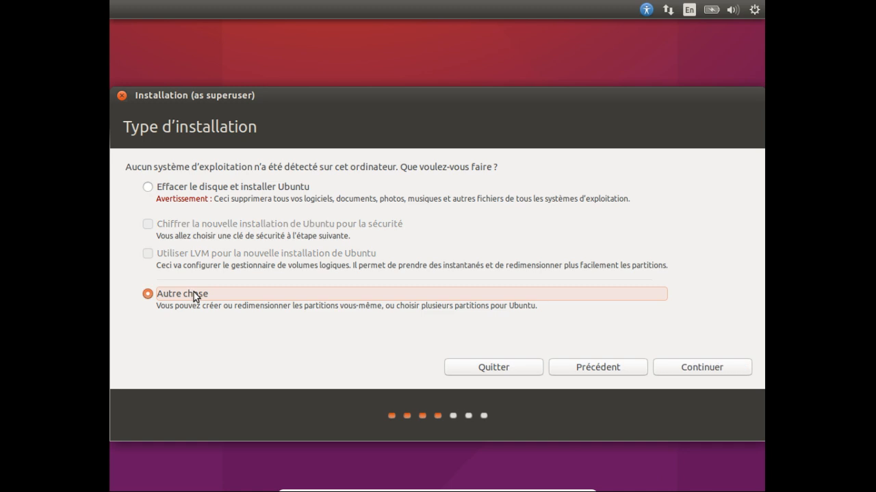
{"action": "left_click", "coordinate": [741, 368]}
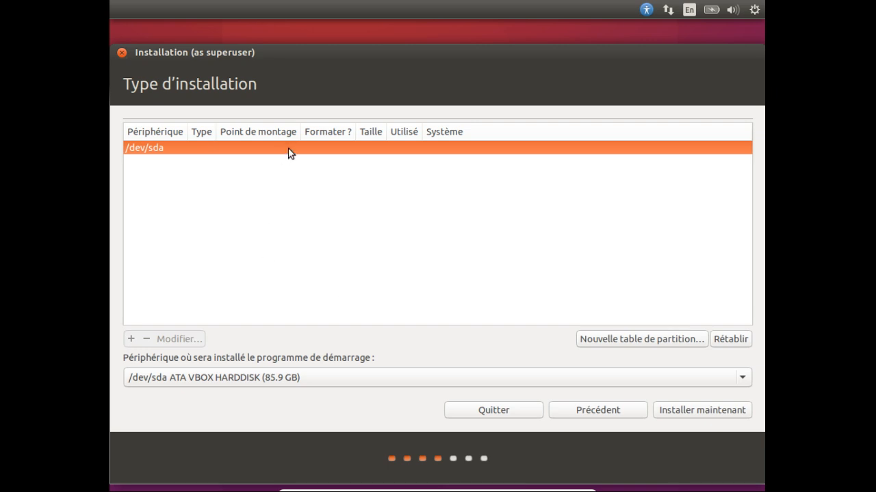
{"action": "left_click", "coordinate": [628, 340]}
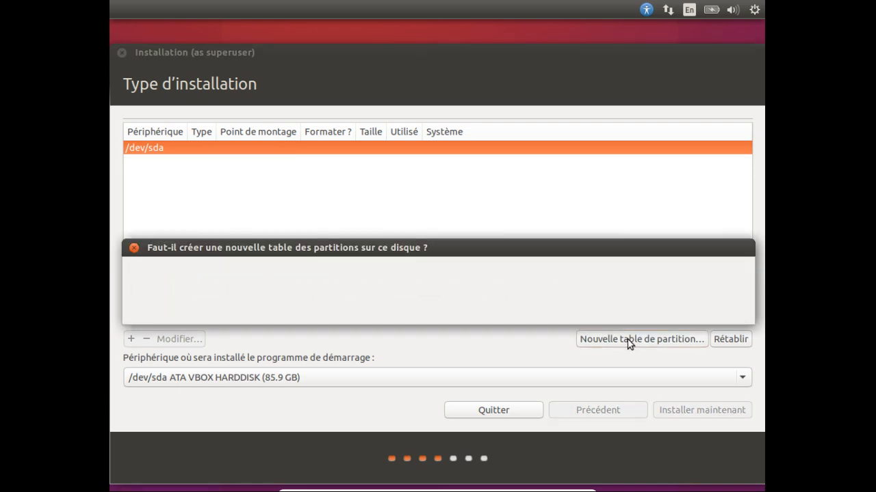
{"action": "left_click", "coordinate": [702, 308]}
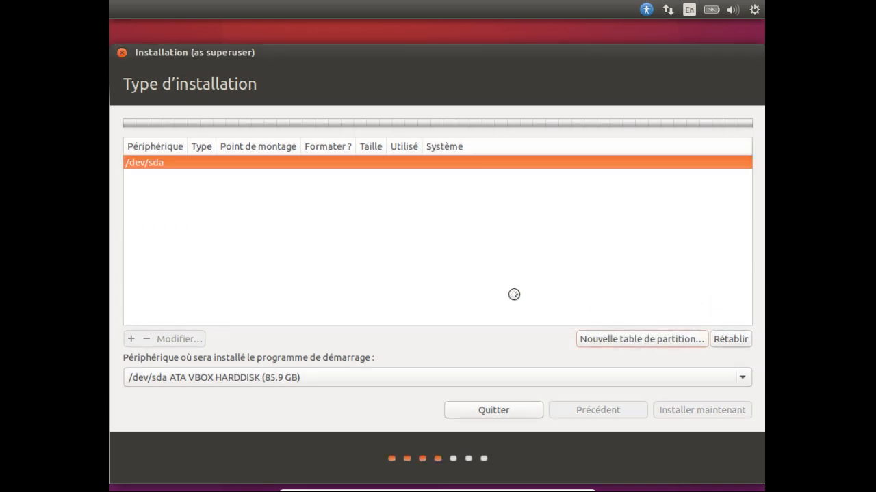
Step: Create an 81000 MB primary ext4 partition at the beginning of the free space with the mount point /
{"action": "left_click", "coordinate": [198, 177]}
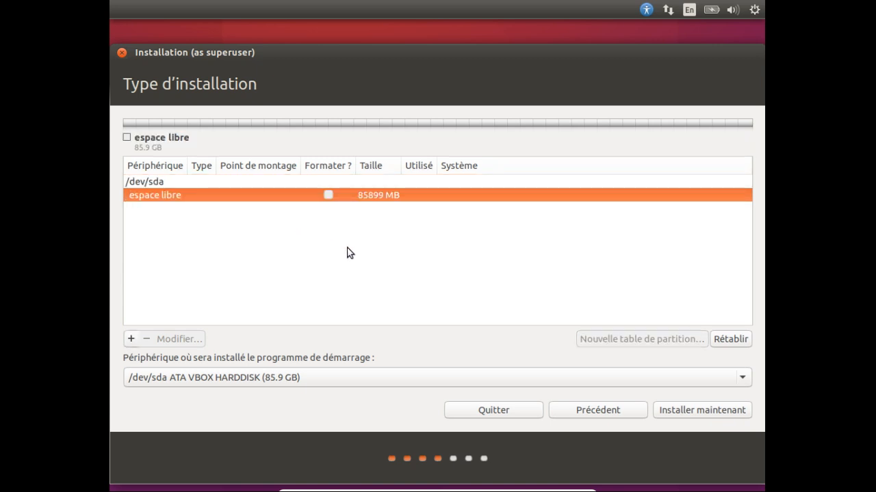
{"action": "left_click", "coordinate": [130, 339]}
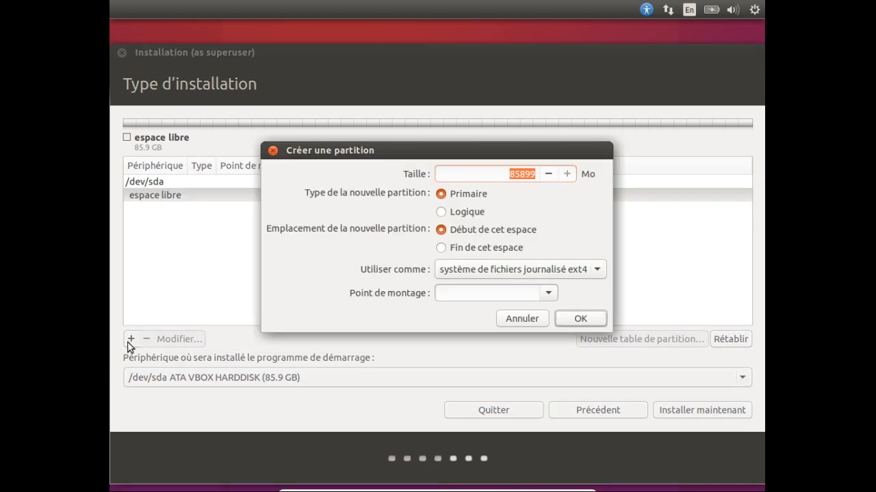
{"action": "type", "text": "81000"}
{"action": "left_click", "coordinate": [599, 272]}
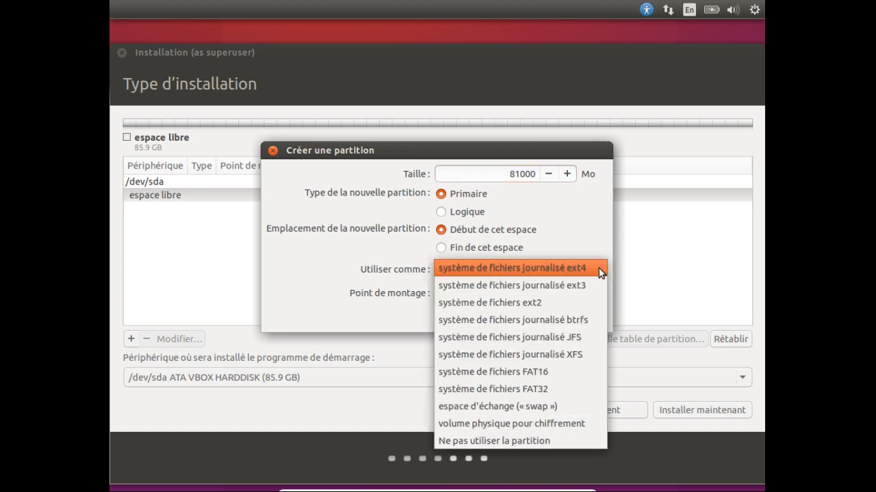
{"action": "left_click", "coordinate": [515, 269]}
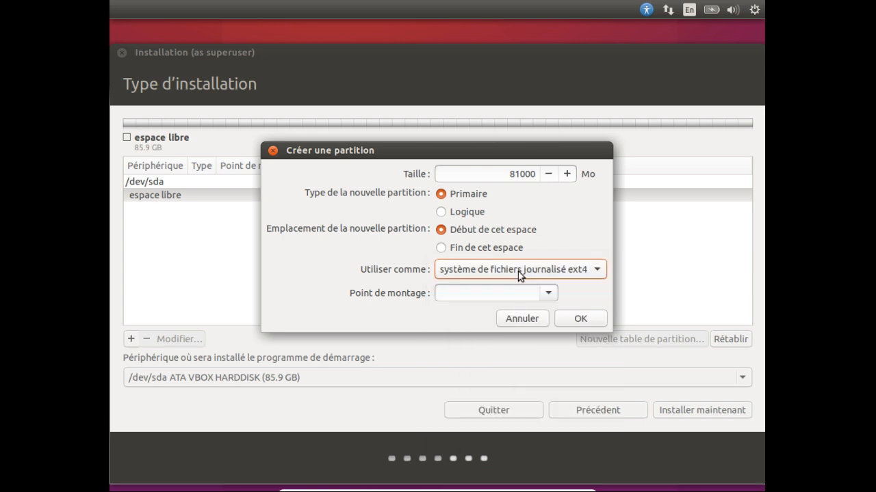
{"action": "left_click", "coordinate": [506, 294]}
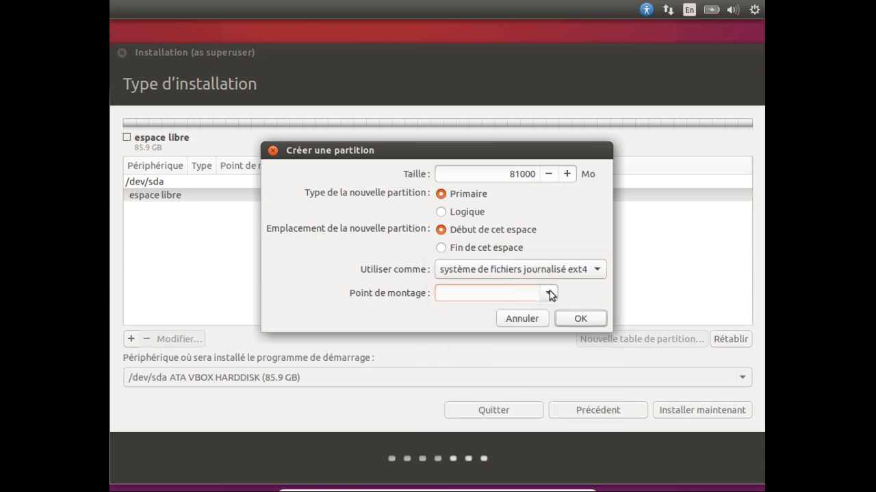
{"action": "type", "text": "/"}
{"action": "left_click", "coordinate": [549, 293]}
{"action": "left_click", "coordinate": [502, 319]}
{"action": "left_click", "coordinate": [546, 296]}
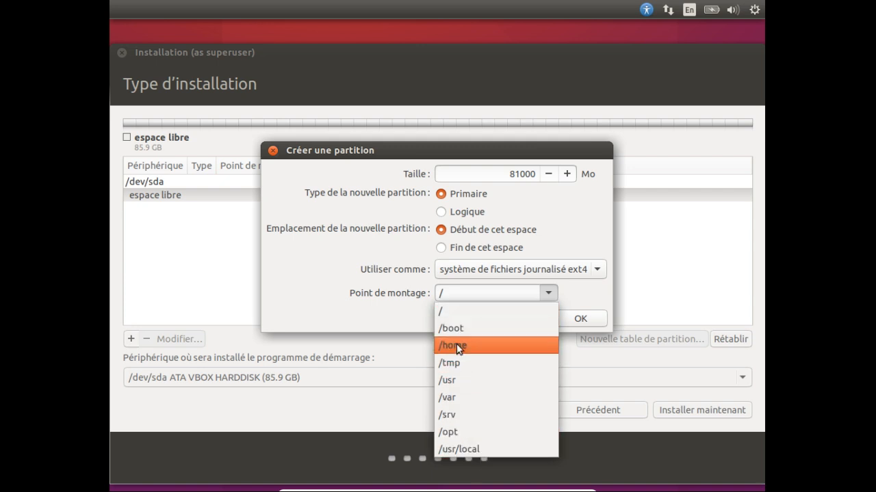
{"action": "left_click", "coordinate": [578, 294]}
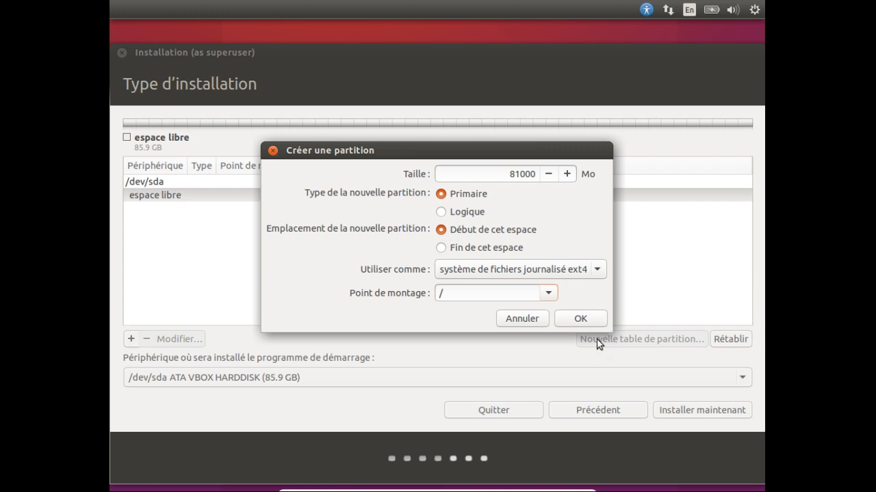
{"action": "left_click", "coordinate": [581, 319]}
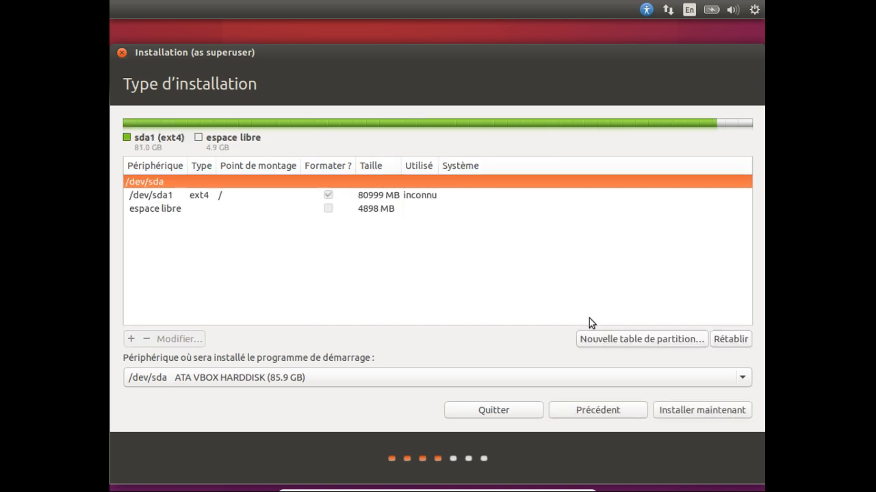
Step: Create a 4899 MB logical swap partition at the beginning of the remaining free space on /dev/sda
{"action": "left_click", "coordinate": [159, 209]}
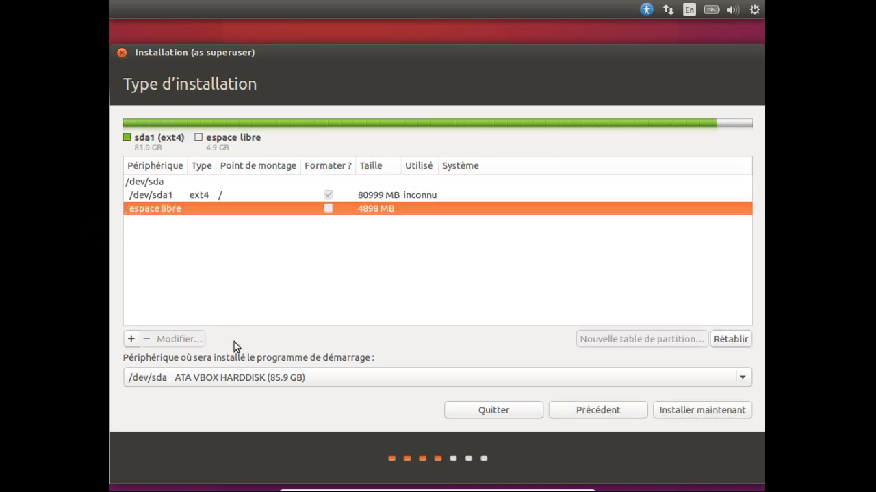
{"action": "left_click", "coordinate": [131, 340]}
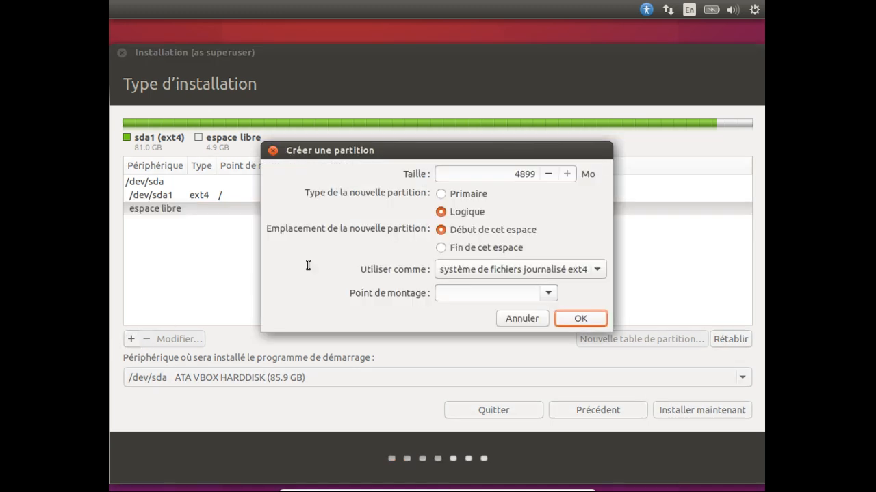
{"action": "left_click", "coordinate": [506, 269]}
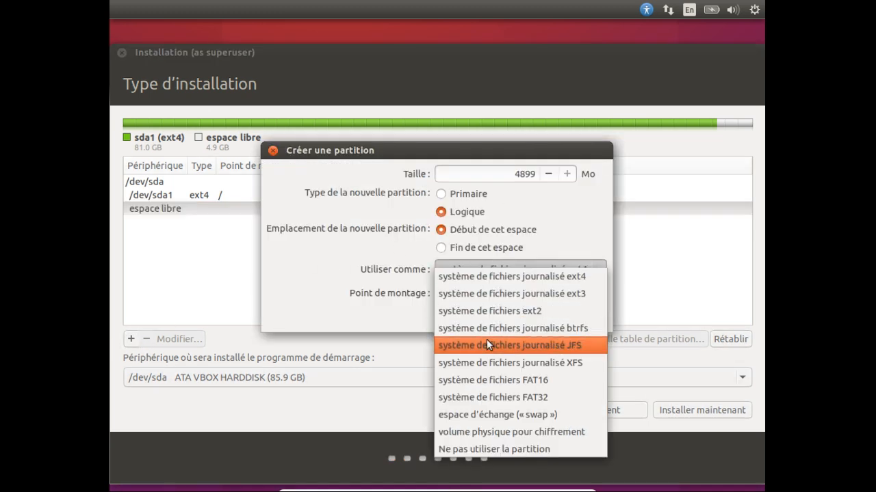
{"action": "left_click", "coordinate": [507, 414]}
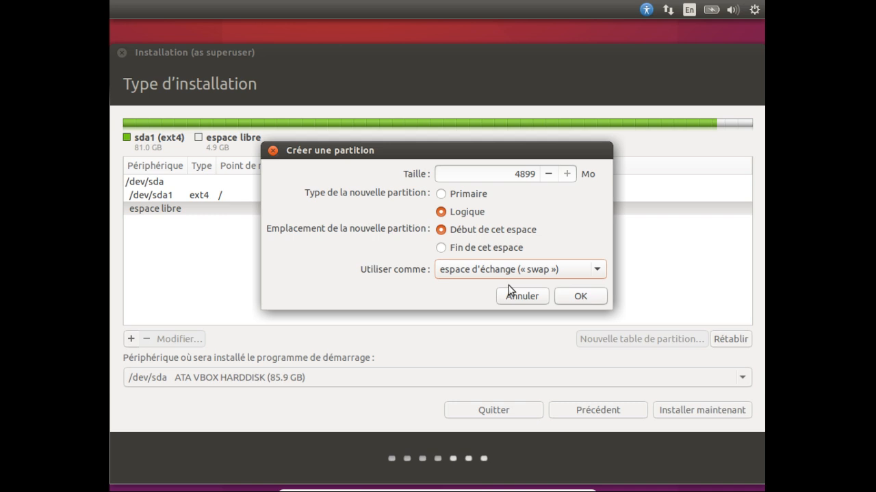
{"action": "left_click", "coordinate": [574, 297]}
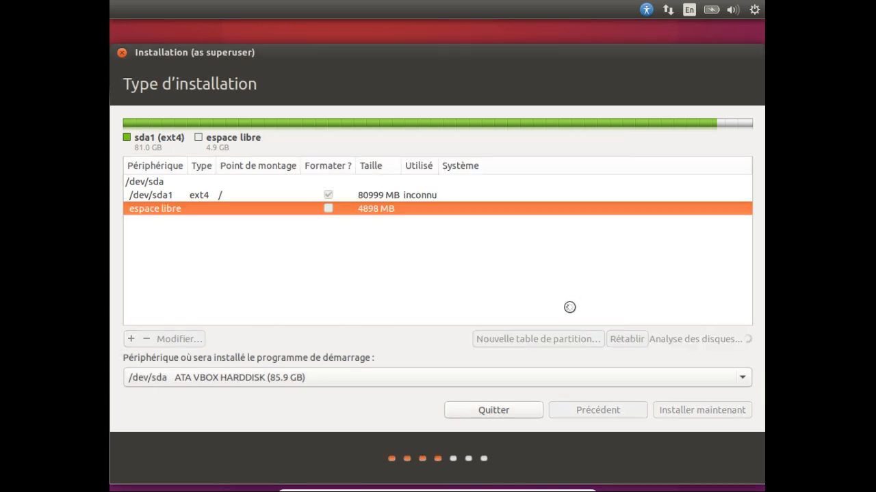
{"action": "left_click", "coordinate": [328, 211]}
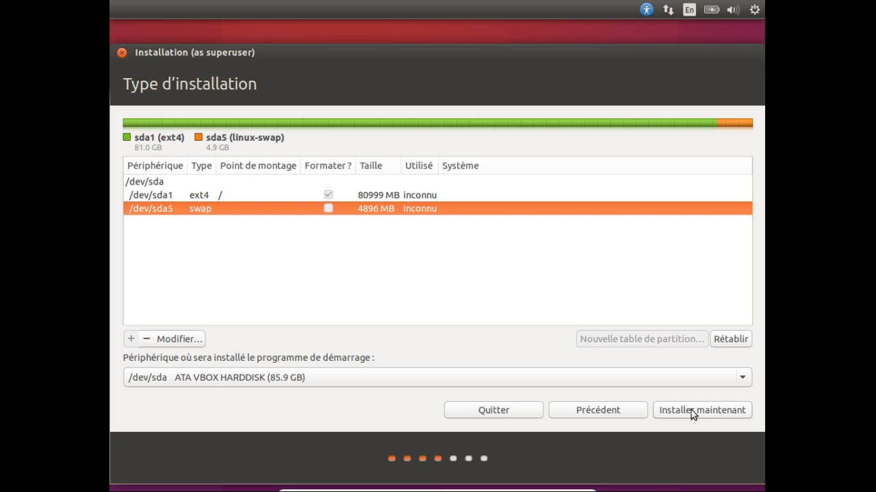
Step: Start the installation, apply the partition changes to the disk, and accept Paris as the location
{"action": "left_click", "coordinate": [734, 412]}
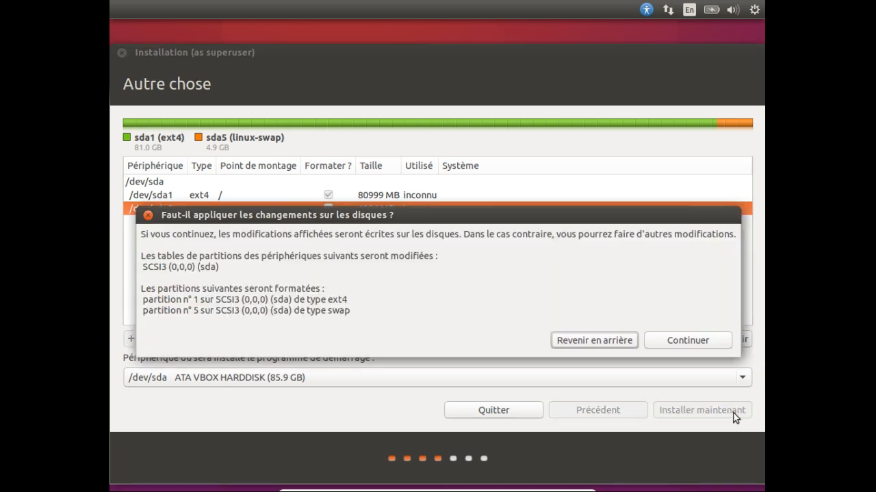
{"action": "left_click", "coordinate": [687, 342]}
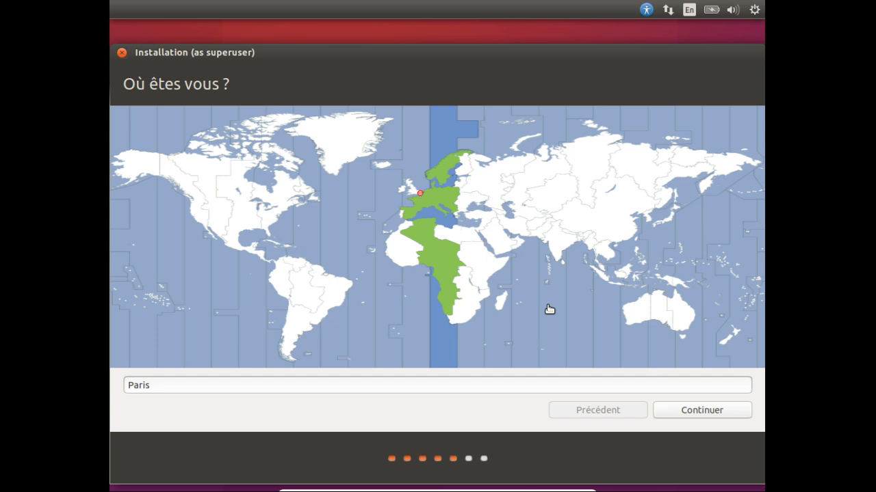
{"action": "left_click", "coordinate": [736, 412]}
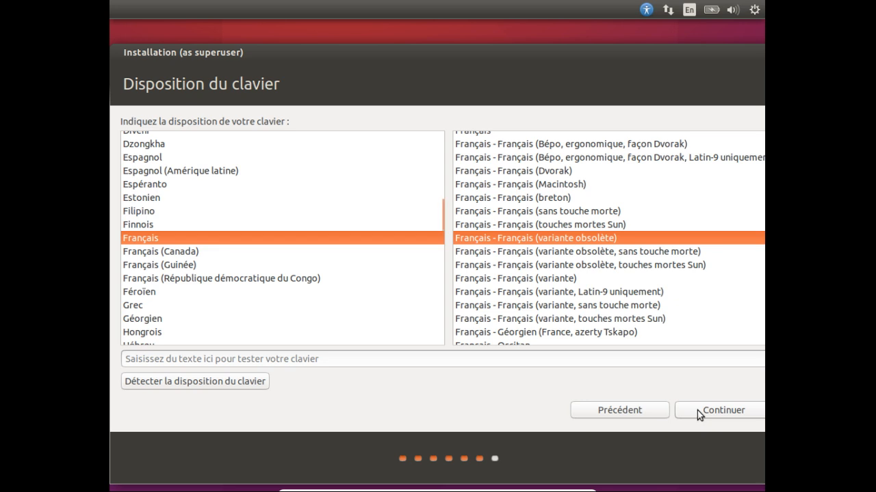
Step: Test the "Français (variante obsolète)" keyboard layout with the text "azertyuiopoôôôô" and accept it
{"action": "left_click", "coordinate": [521, 359]}
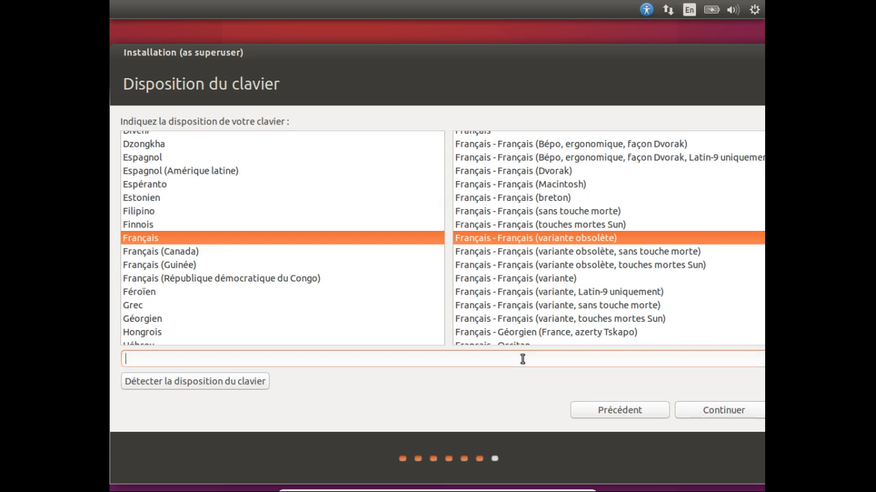
{"action": "type", "text": "azertyuiopoôôôô"}
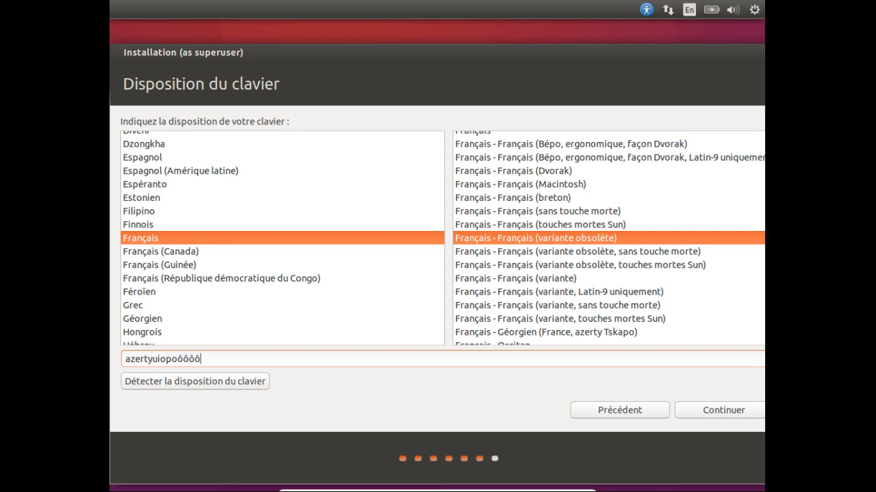
{"action": "left_click", "coordinate": [745, 413]}
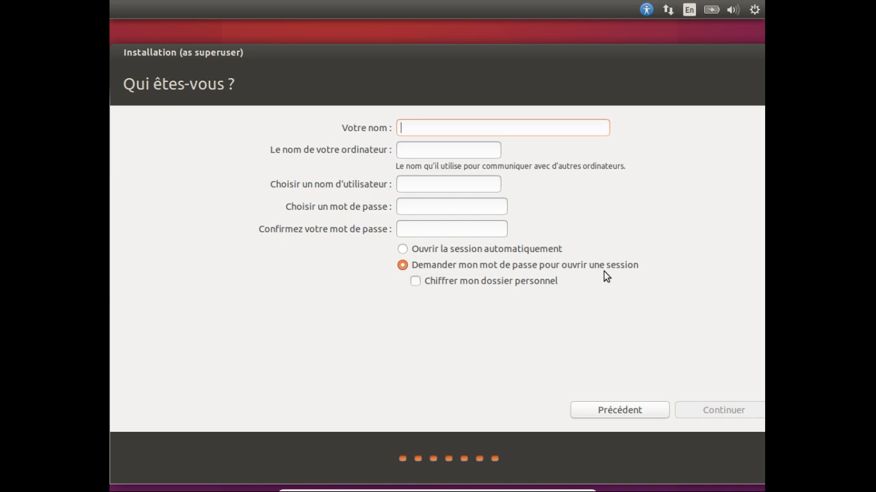
Step: Fill in the user's name, enter and confirm the account password, and continue with a password required at login
{"action": "type", "text": "yoyo"}
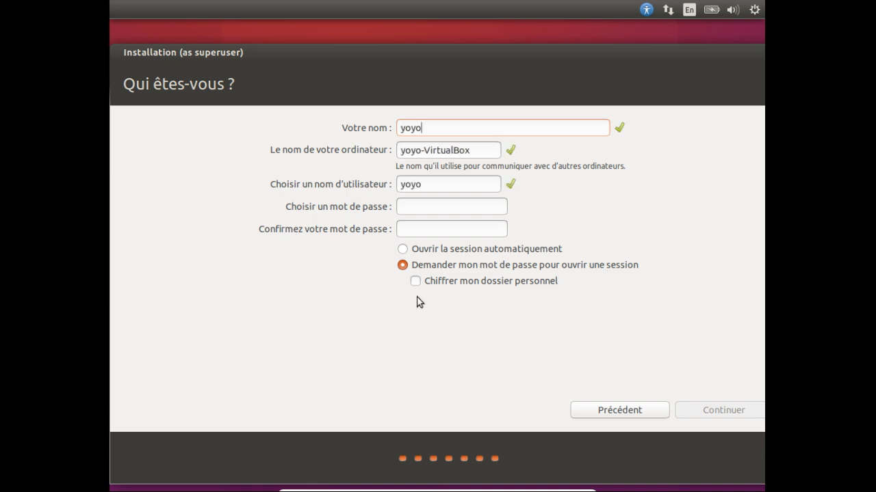
{"action": "left_click", "coordinate": [438, 207]}
{"action": "type", "text": "••••••"}
{"action": "key", "text": "Tab"}
{"action": "type", "text": "••••••"}
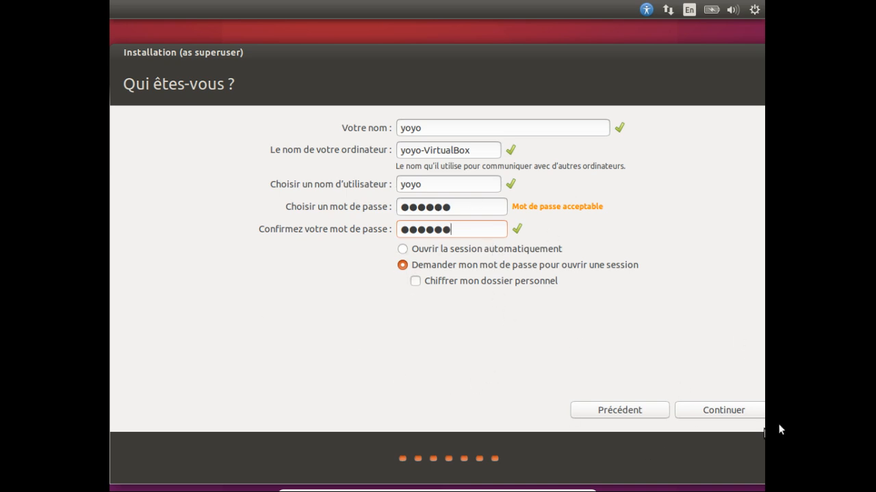
{"action": "left_click", "coordinate": [759, 413]}
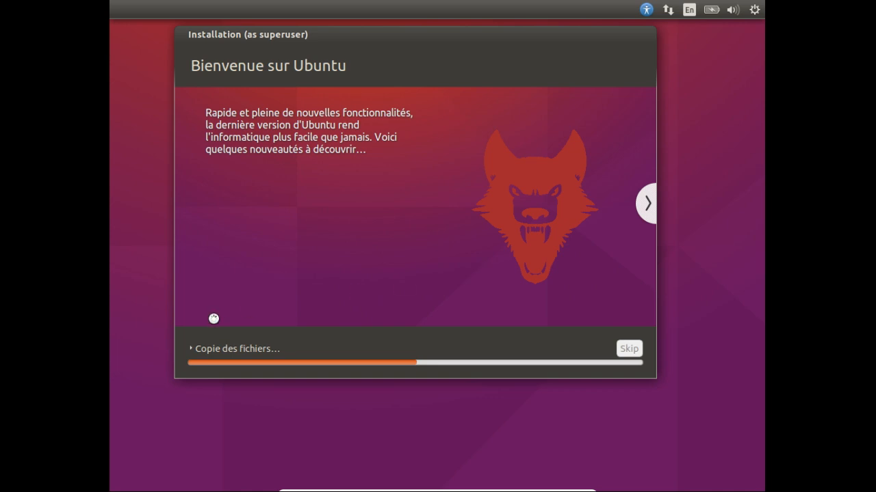
Step: Examine the installation log and the accessibility, network, sound and session indicator options while the files are being copied
{"action": "left_click", "coordinate": [191, 350]}
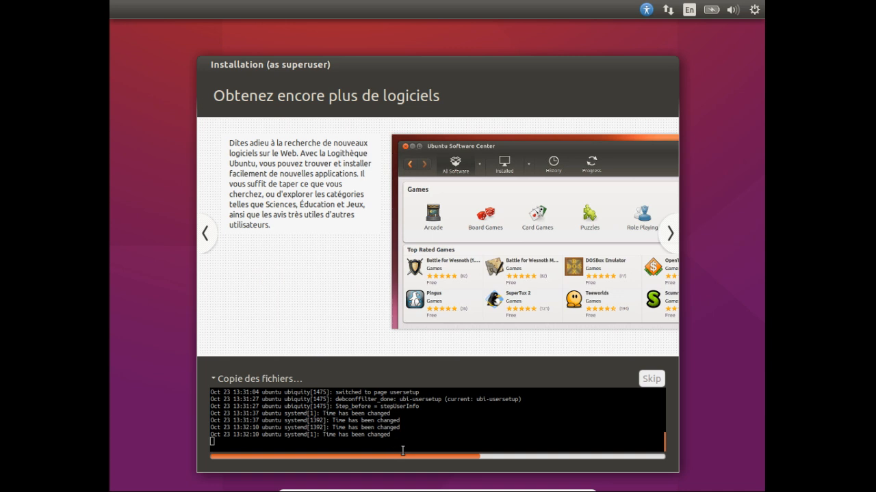
{"action": "left_click", "coordinate": [243, 379]}
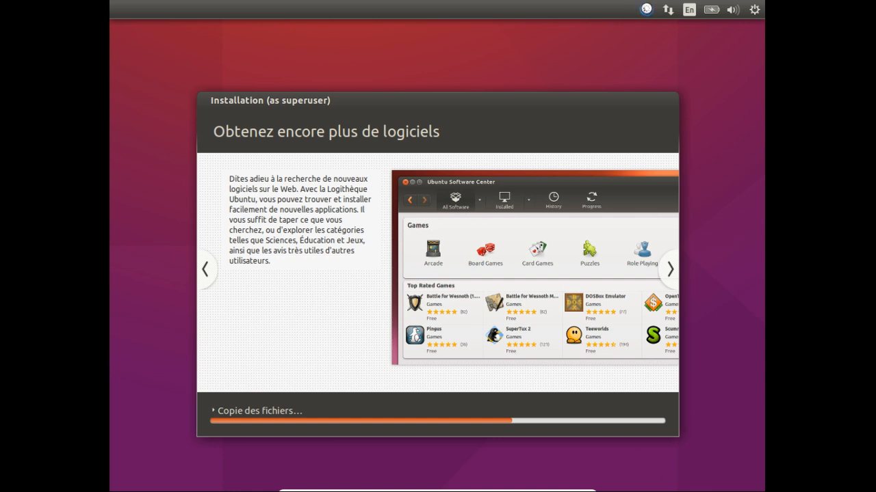
{"action": "left_click", "coordinate": [638, 12]}
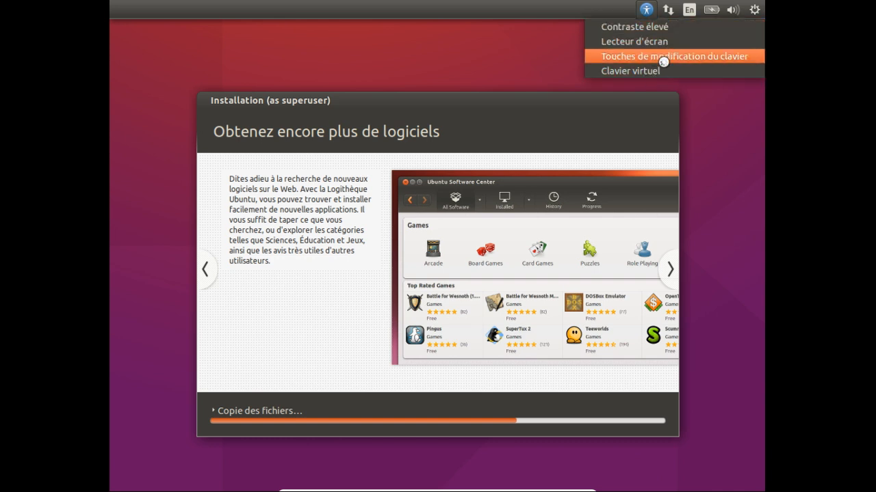
{"action": "left_click", "coordinate": [668, 9]}
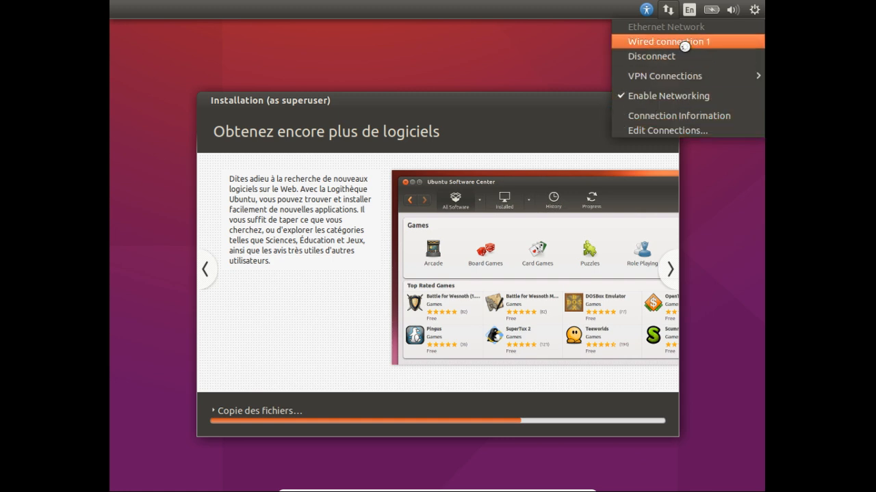
{"action": "mouse_move", "coordinate": [691, 9]}
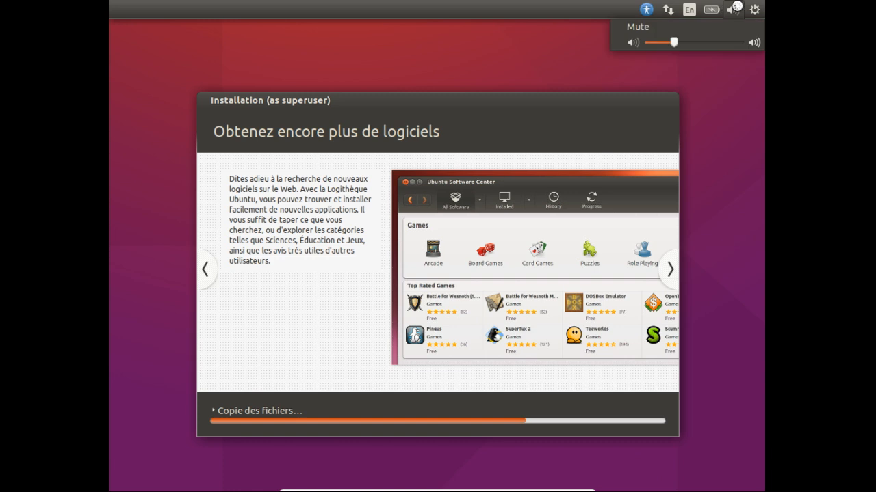
{"action": "left_click", "coordinate": [732, 9]}
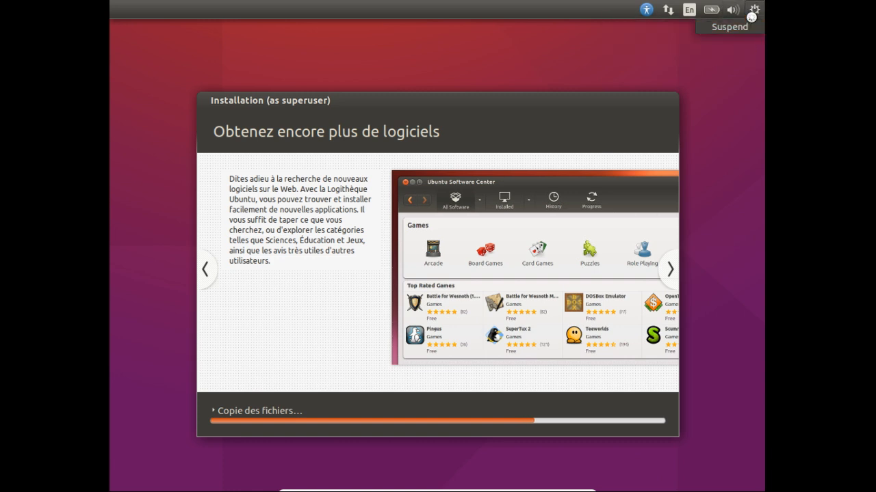
{"action": "left_click", "coordinate": [597, 107]}
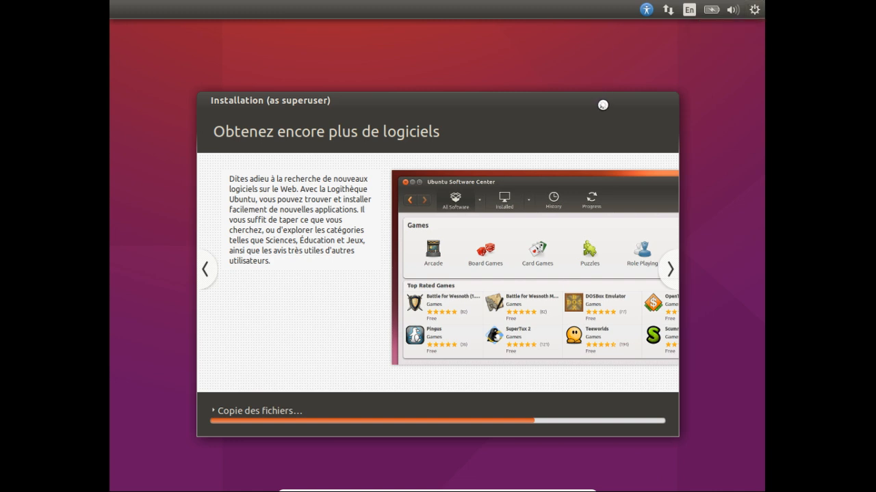
{"action": "left_click_drag", "start_coordinate": [602, 103], "coordinate": [588, 95]}
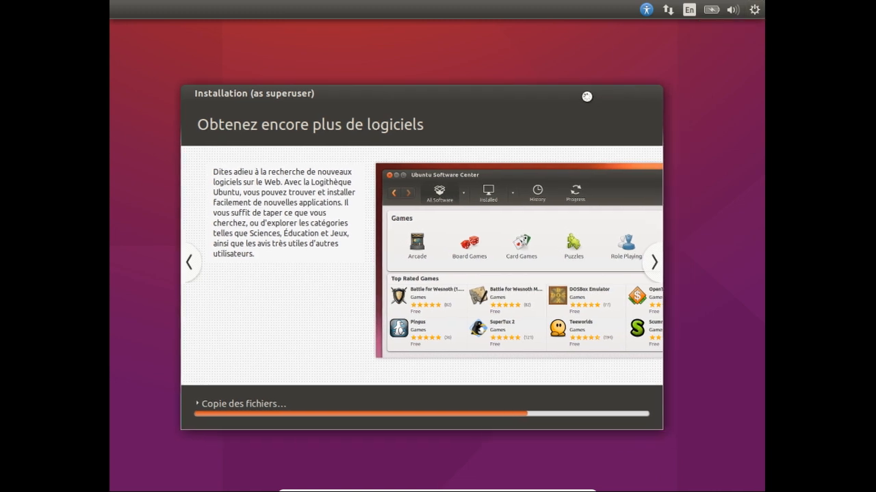
{"action": "left_click", "coordinate": [196, 403]}
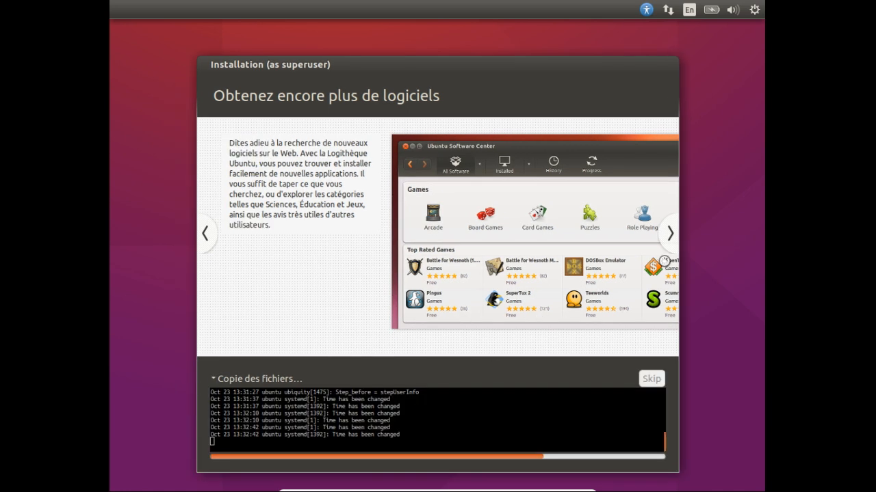
Step: Minimize the virtual machine, view the host's terminal window, and return to the running ubuntu 15.10 machine
{"action": "mouse_move", "coordinate": [547, 487]}
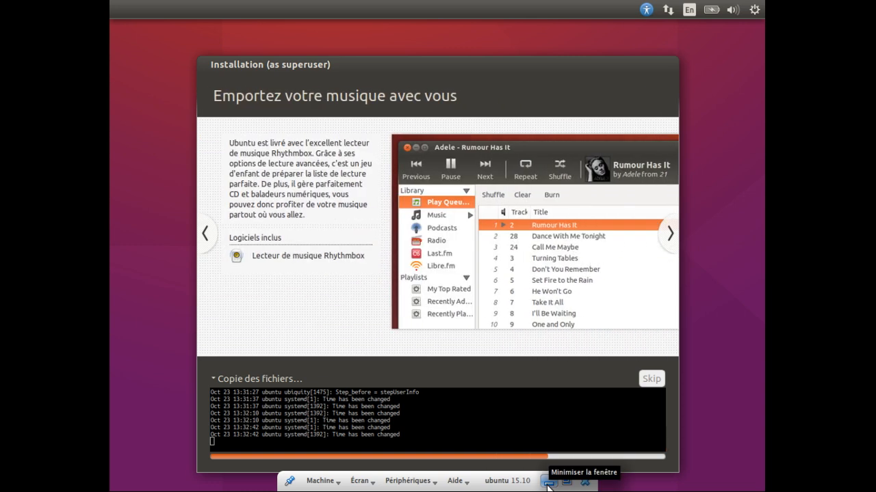
{"action": "left_click", "coordinate": [547, 484]}
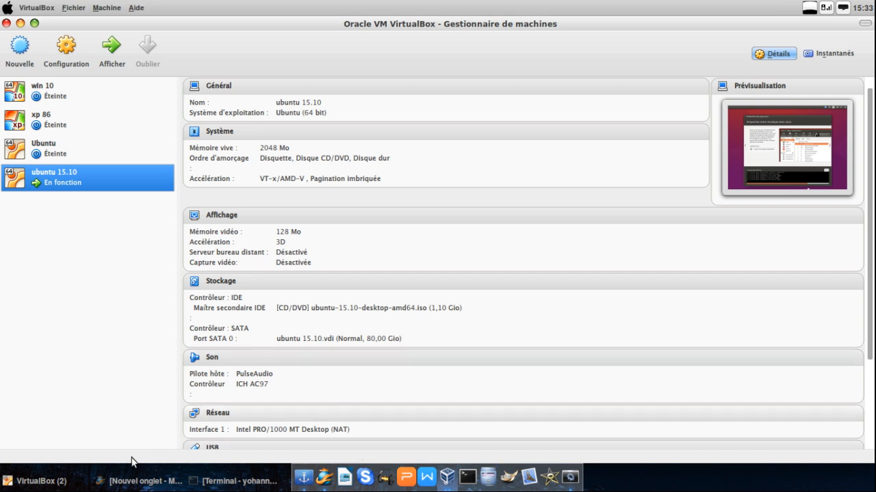
{"action": "left_click", "coordinate": [41, 481]}
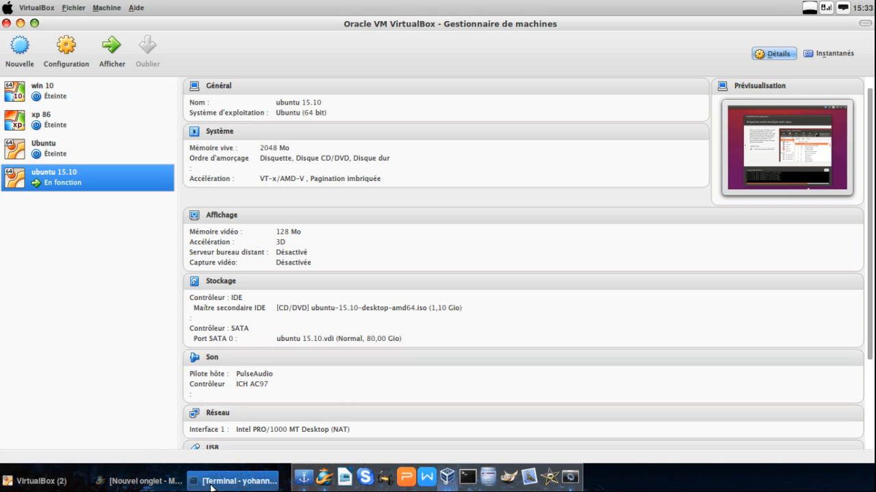
{"action": "left_click", "coordinate": [212, 482]}
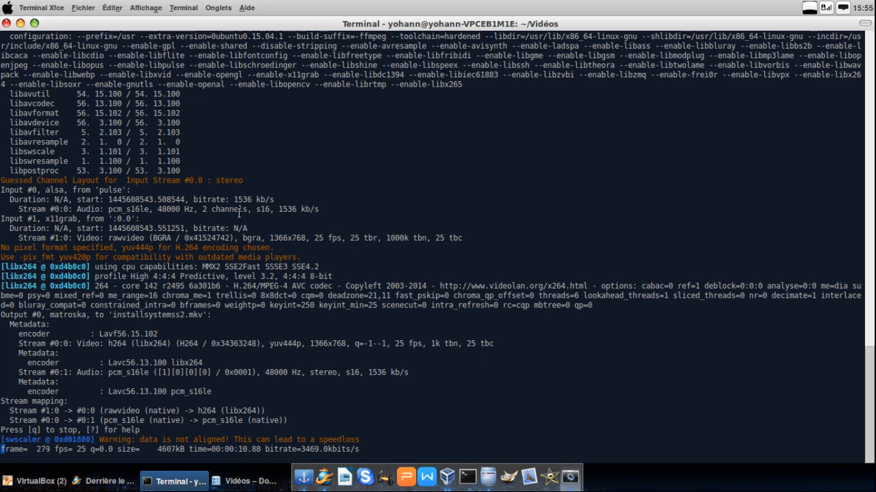
{"action": "left_click", "coordinate": [37, 480]}
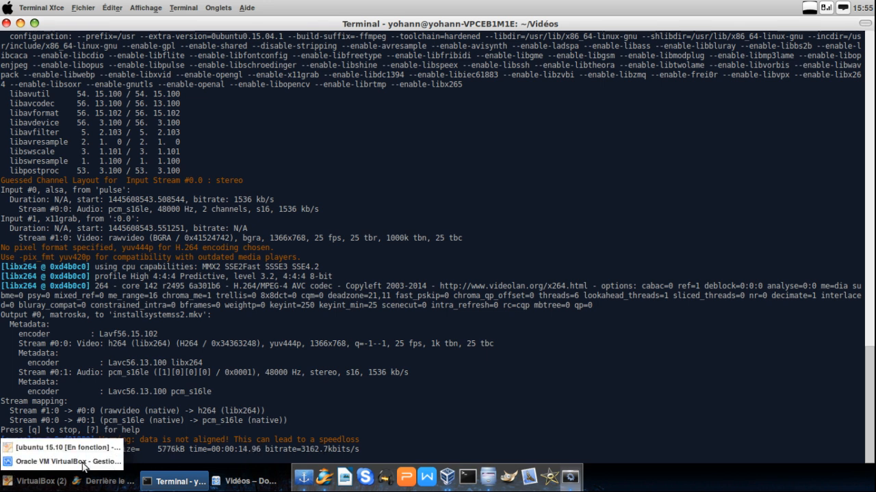
{"action": "left_click", "coordinate": [50, 448]}
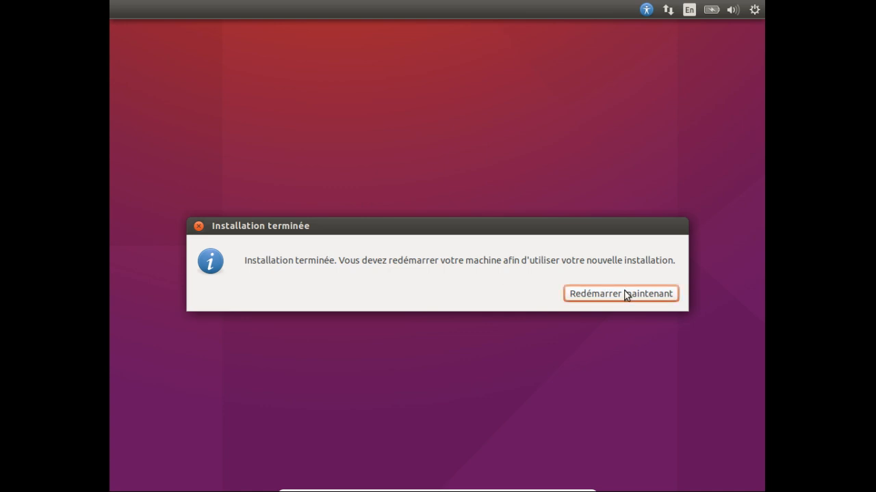
Step: Move the "Installation terminée" message aside and restart the virtual machine to use the new installation
{"action": "left_click_drag", "start_coordinate": [336, 225], "coordinate": [344, 151]}
{"action": "left_click_drag", "start_coordinate": [572, 161], "coordinate": [597, 136]}
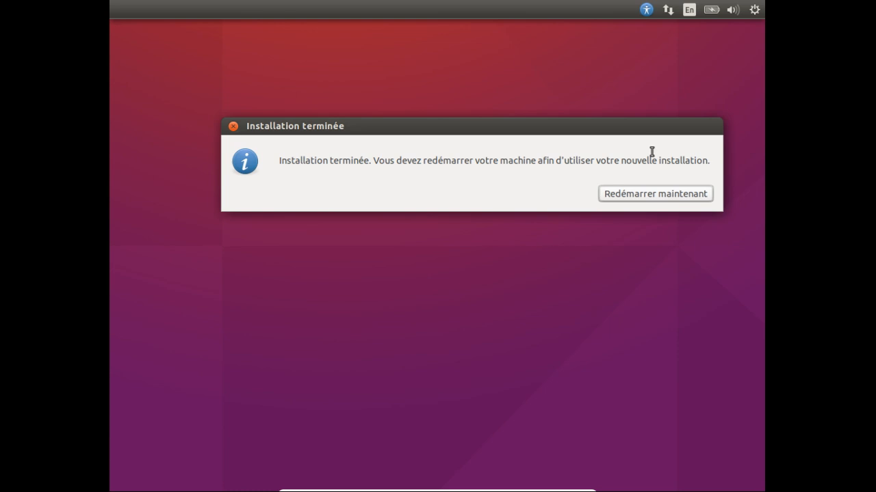
{"action": "left_click", "coordinate": [651, 196]}
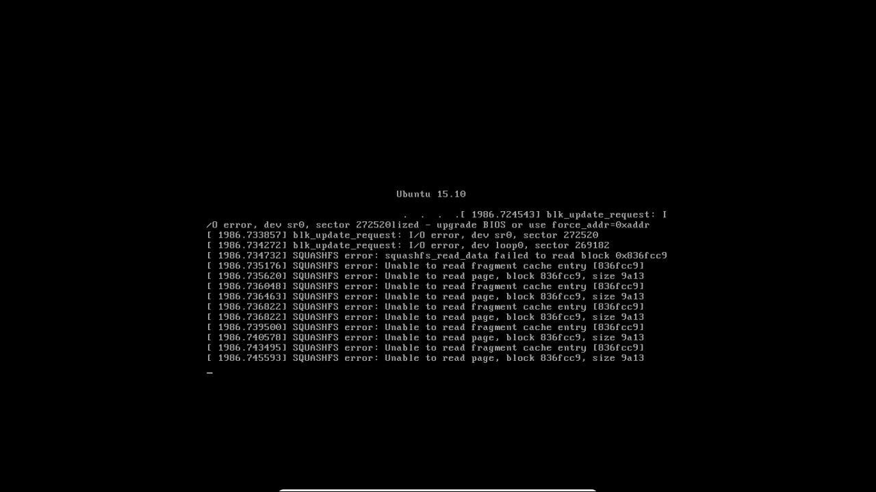
Step: Assign the host drive Optiarc DVD RW AD-7585H (sr0) to the virtual machine's CD/DVD drive and check the selection
{"action": "mouse_move", "coordinate": [413, 488]}
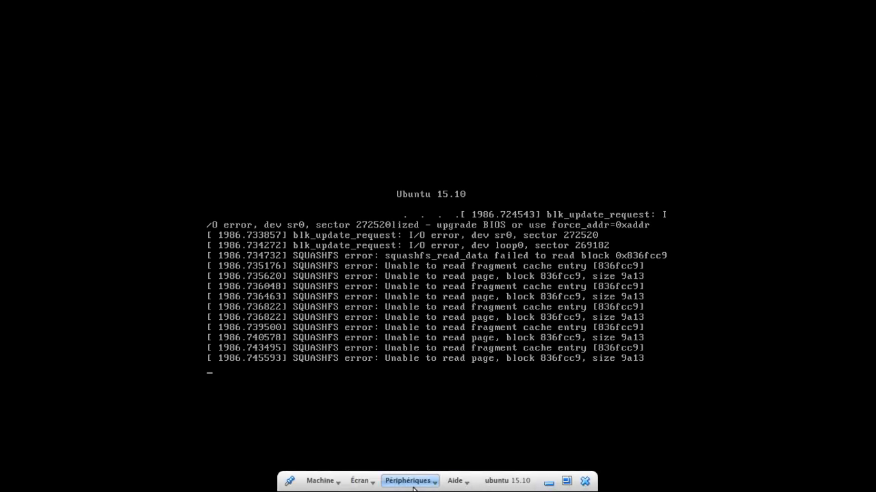
{"action": "left_click", "coordinate": [422, 487]}
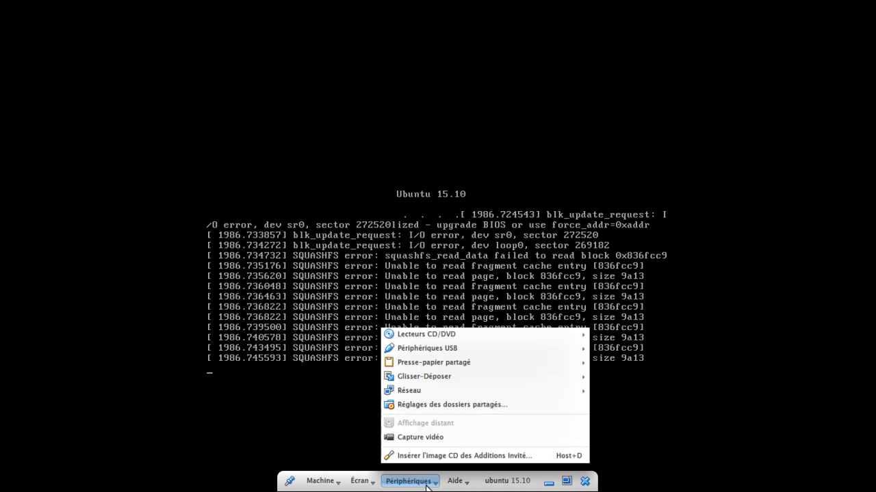
{"action": "mouse_move", "coordinate": [418, 335]}
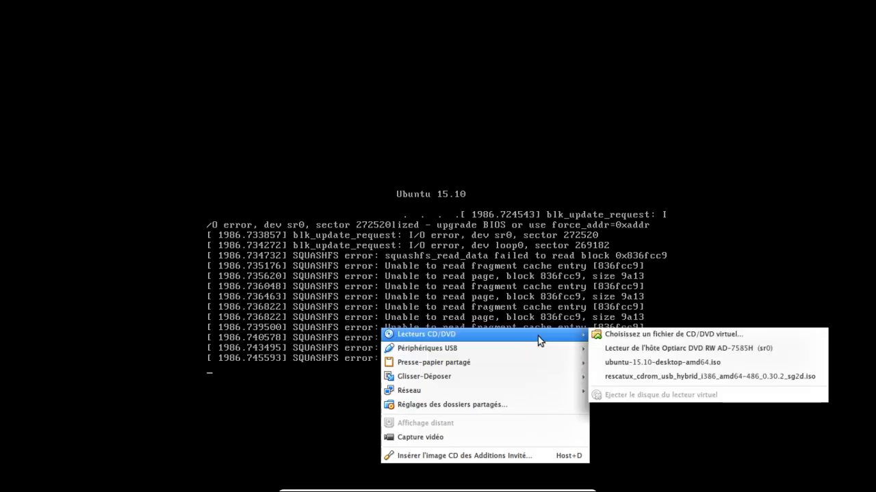
{"action": "left_click", "coordinate": [610, 352]}
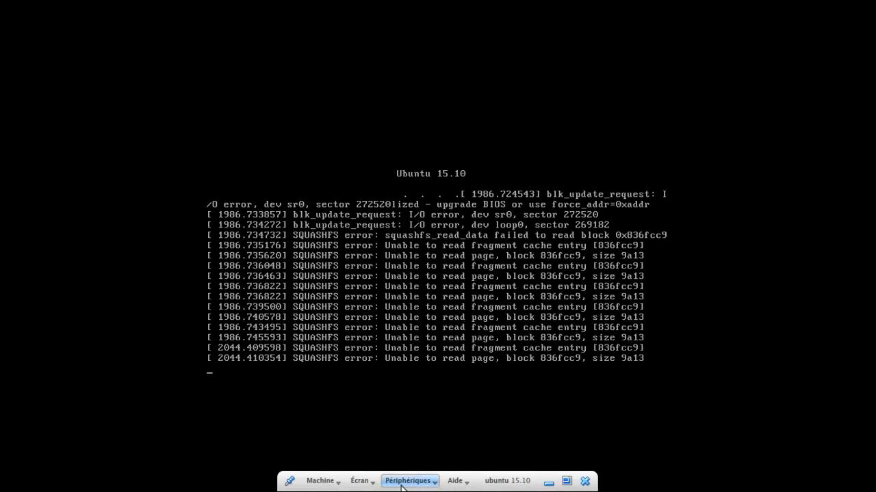
{"action": "left_click", "coordinate": [410, 481]}
{"action": "mouse_move", "coordinate": [528, 335]}
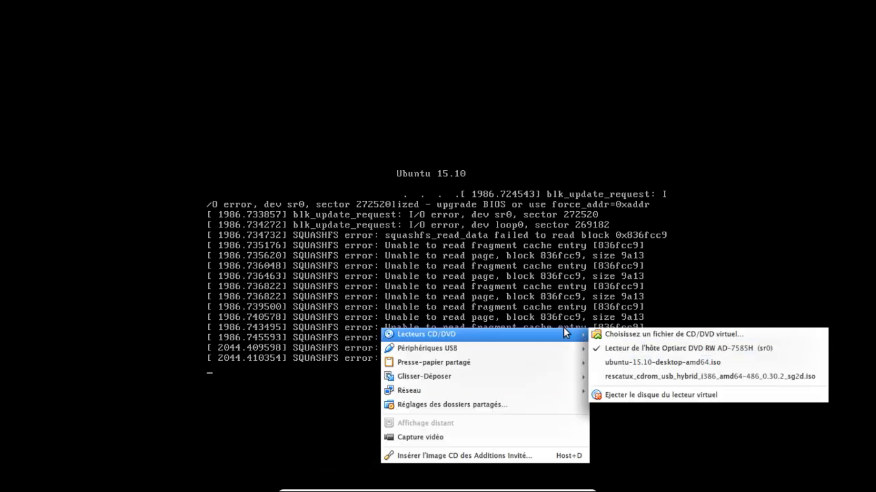
Step: Reset the stalled virtual machine and log in to the installed Ubuntu 15.10 system with the account password
{"action": "left_click", "coordinate": [321, 483]}
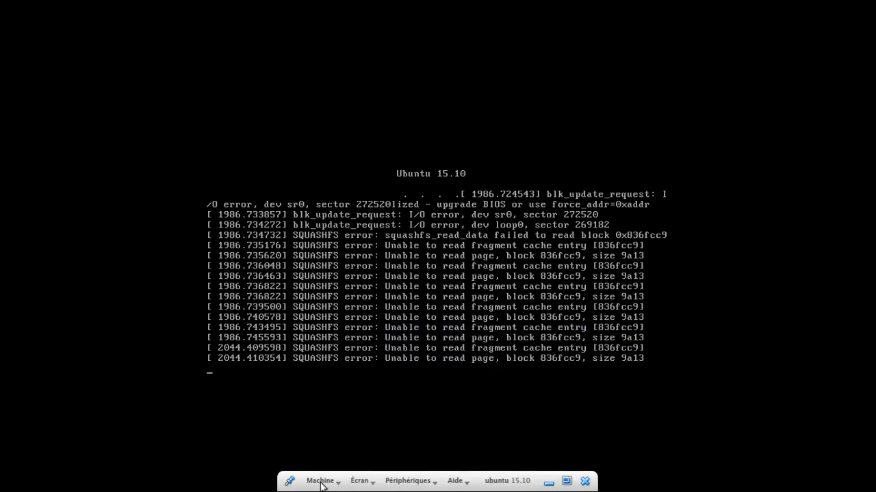
{"action": "left_click", "coordinate": [321, 482]}
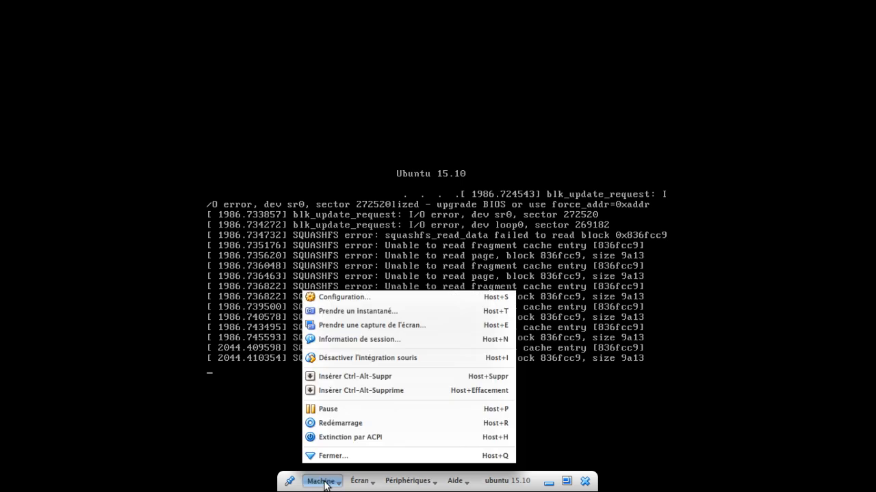
{"action": "left_click", "coordinate": [359, 428]}
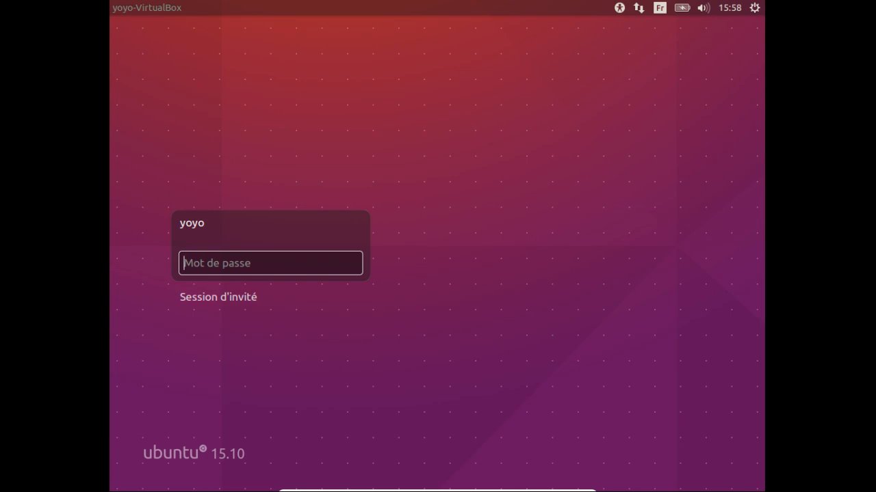
{"action": "type", "text": "••••••"}
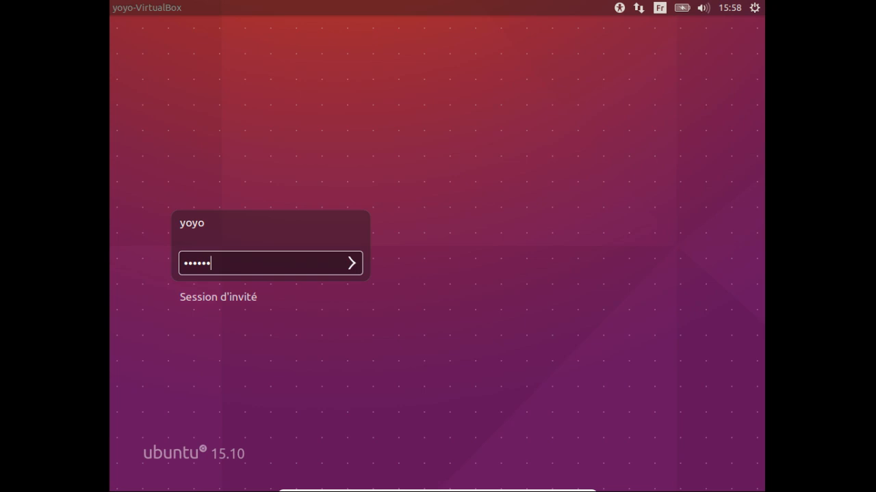
{"action": "key", "text": "Return"}
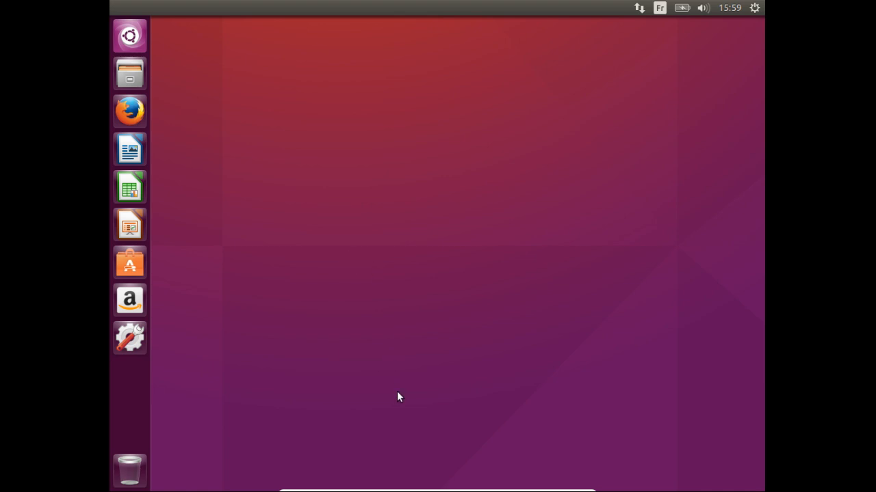
Step: Insert the Guest Additions CD image and run its installer to completion, authenticating with the account password
{"action": "mouse_move", "coordinate": [409, 483]}
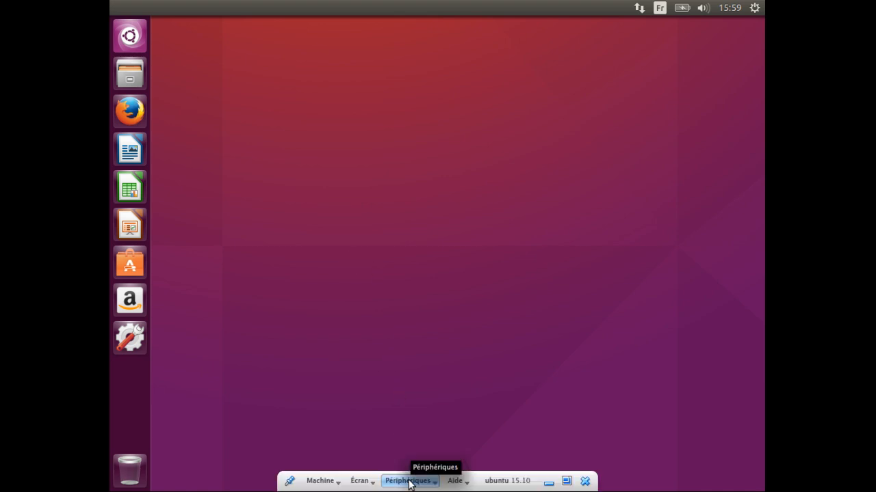
{"action": "left_click", "coordinate": [409, 483]}
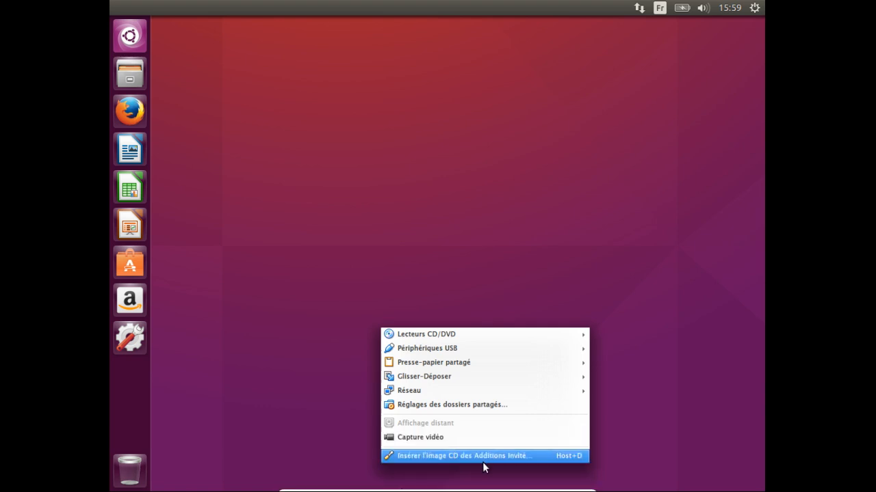
{"action": "left_click", "coordinate": [518, 462]}
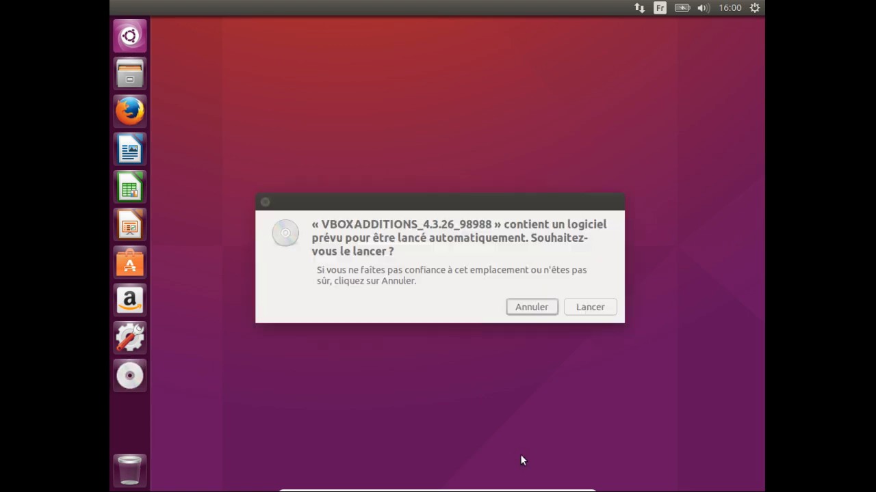
{"action": "left_click", "coordinate": [579, 307]}
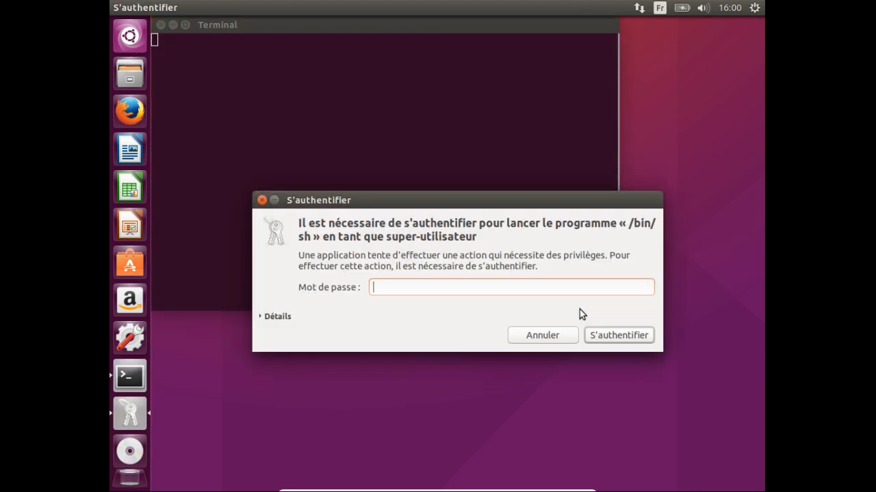
{"action": "type", "text": "••••••"}
{"action": "key", "text": "Return"}
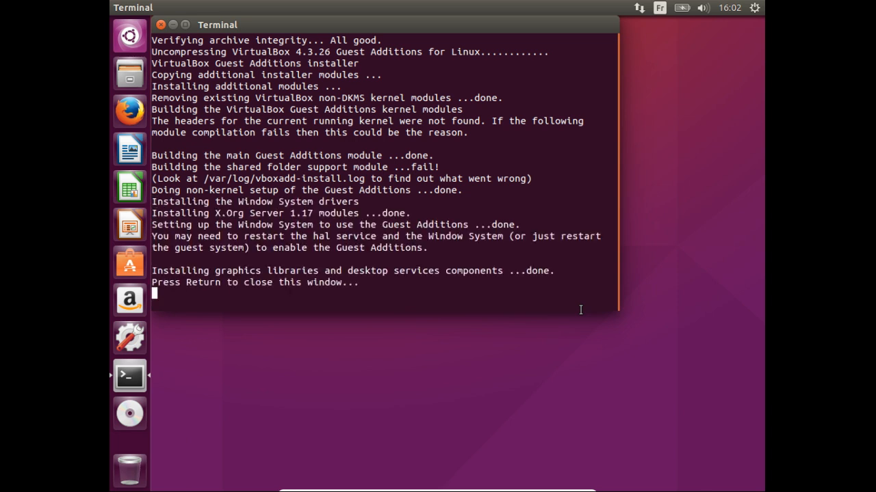
{"action": "key", "text": "Return"}
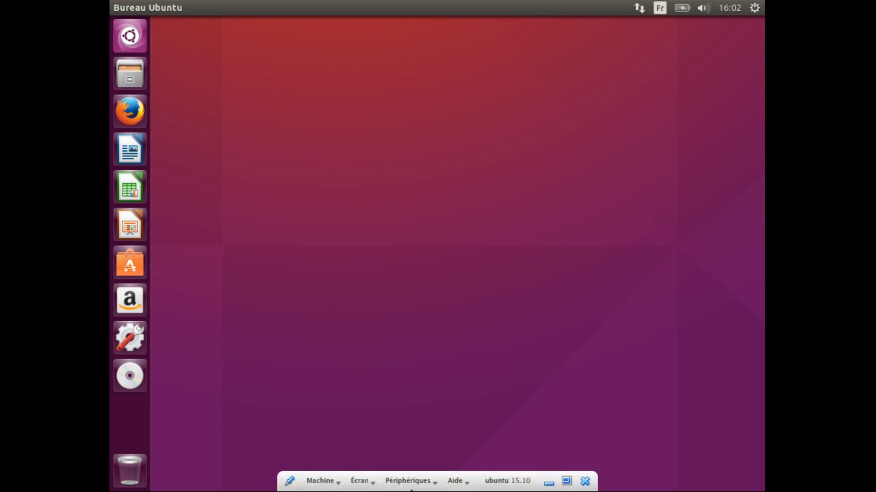
Step: Eject the VBOXADDITIONS_4.3.26_98988 disc and assign the host drive Optiarc DVD RW AD-7585H (sr0) to the virtual drive
{"action": "right_click", "coordinate": [123, 381]}
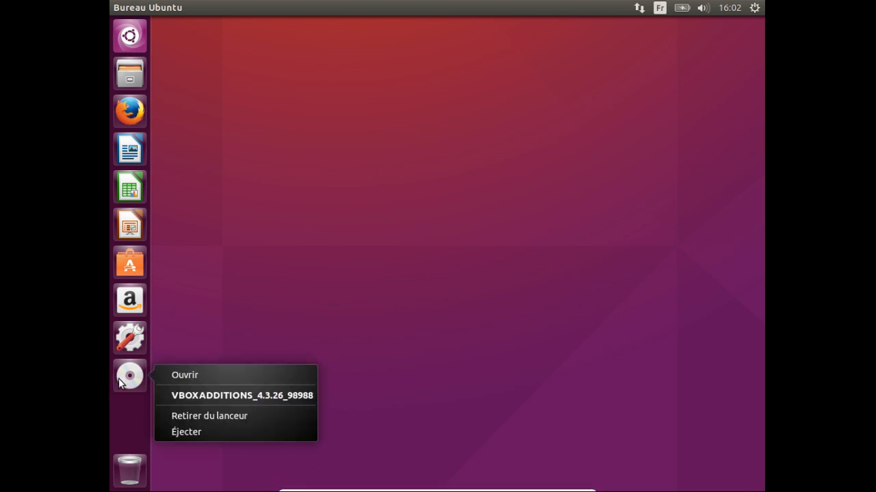
{"action": "left_click", "coordinate": [187, 432]}
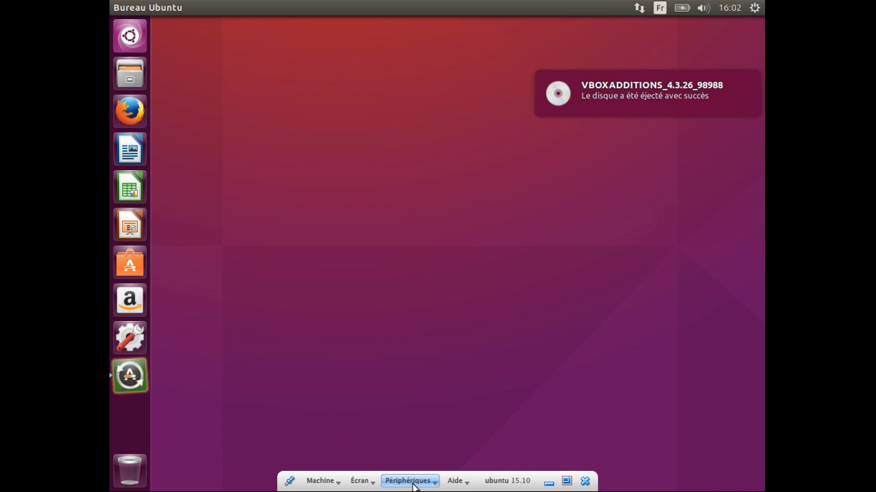
{"action": "left_click", "coordinate": [409, 480]}
{"action": "mouse_move", "coordinate": [495, 333]}
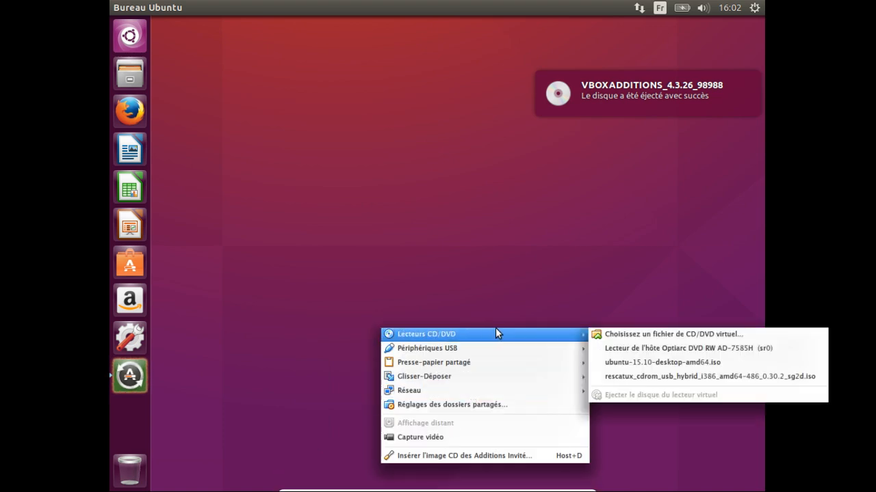
{"action": "left_click", "coordinate": [664, 348]}
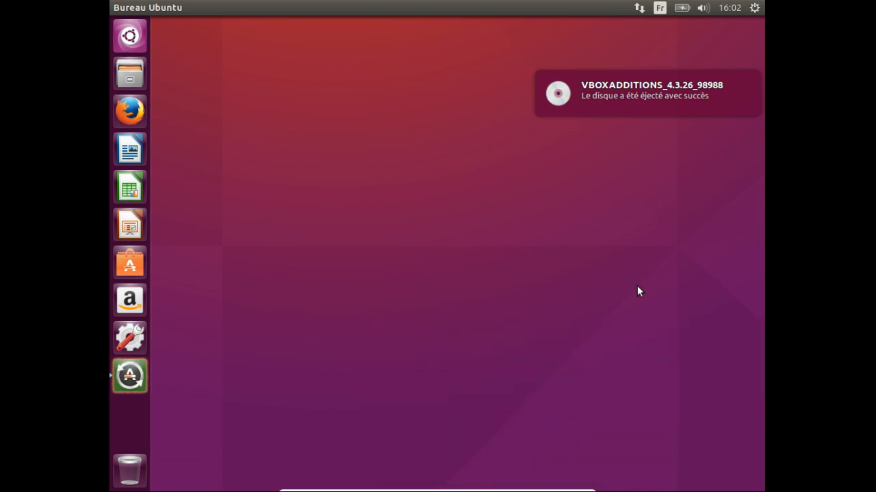
Step: Restart Ubuntu from its session options and log back in with the account password
{"action": "left_click", "coordinate": [754, 7]}
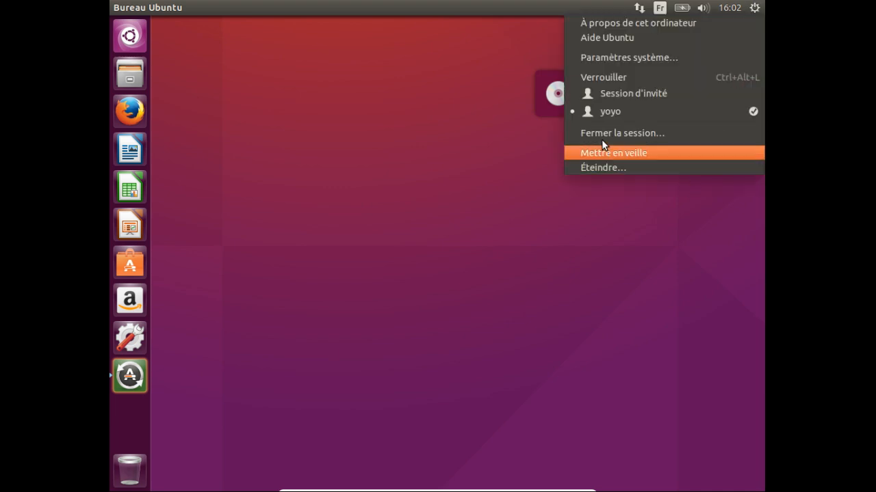
{"action": "left_click", "coordinate": [608, 169]}
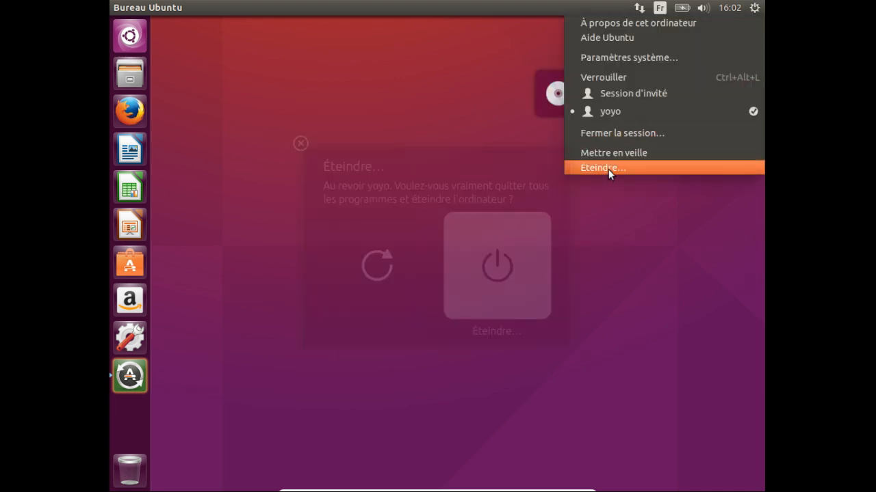
{"action": "left_click", "coordinate": [420, 278]}
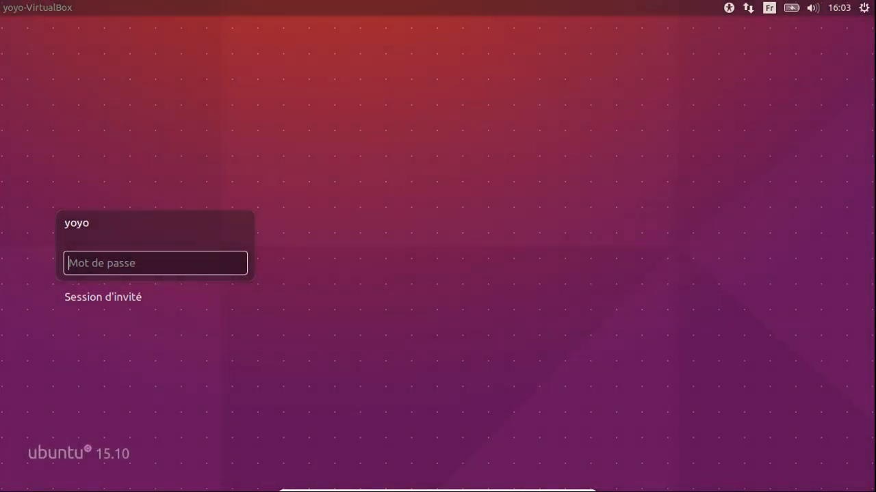
{"action": "type", "text": "******"}
{"action": "key", "text": "Return"}
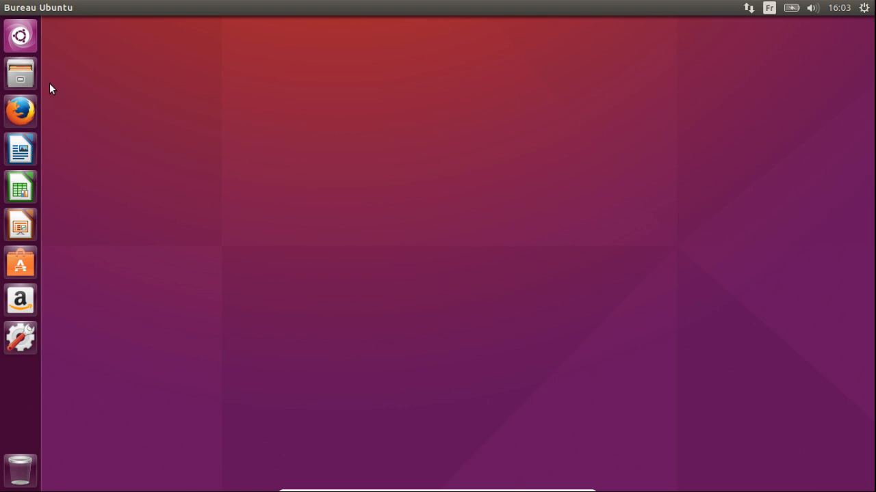
Step: Search the Dash for "mise a jour" and open Gestionnaire de mises à jour
{"action": "left_click", "coordinate": [20, 37]}
{"action": "type", "text": "mise "}
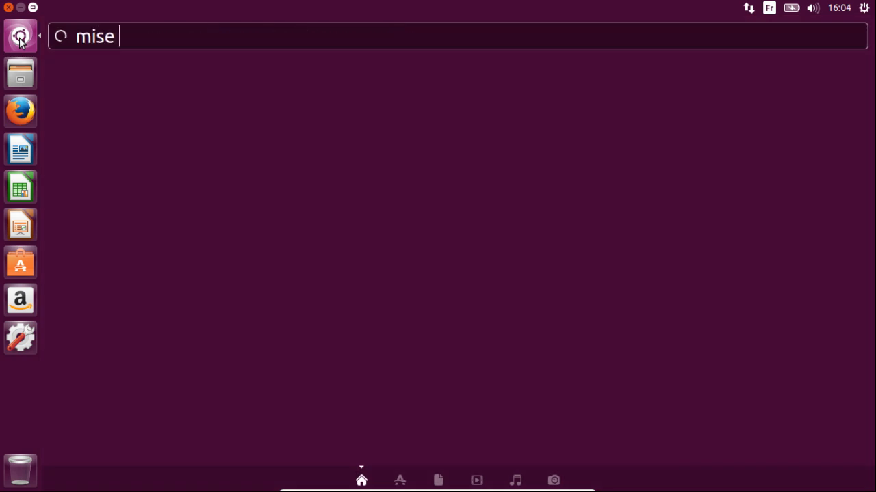
{"action": "type", "text": "a"}
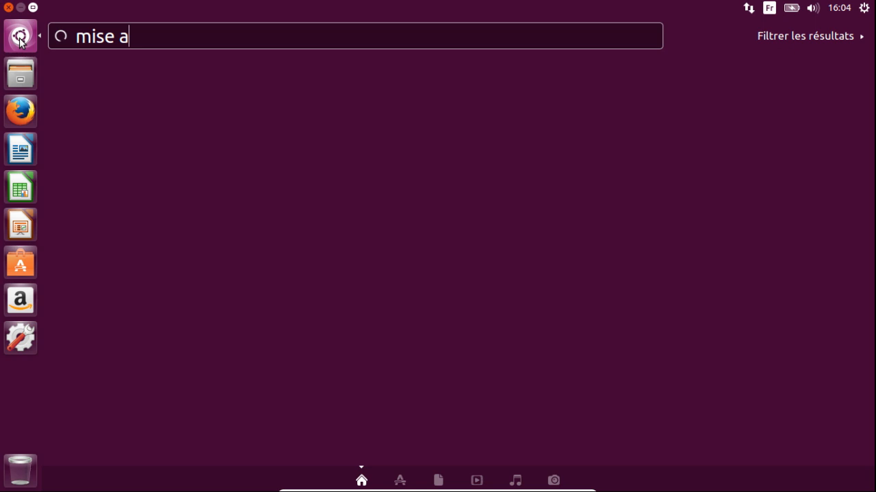
{"action": "type", "text": " jou"}
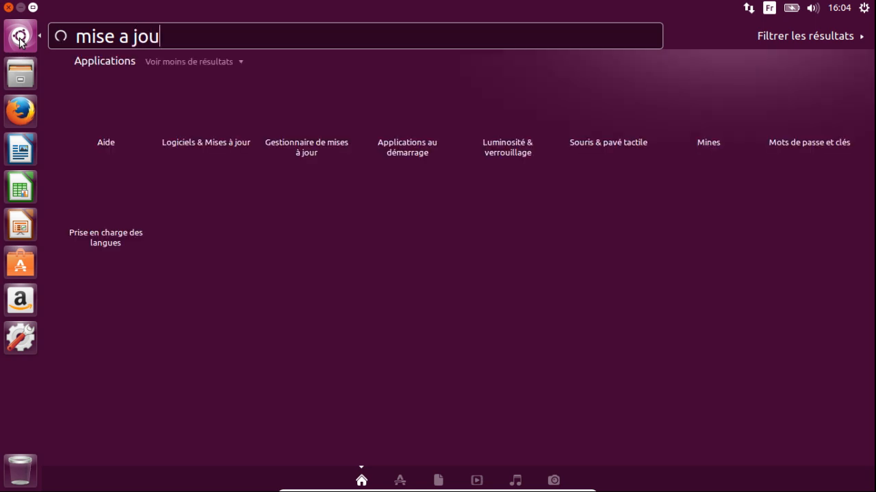
{"action": "type", "text": "r"}
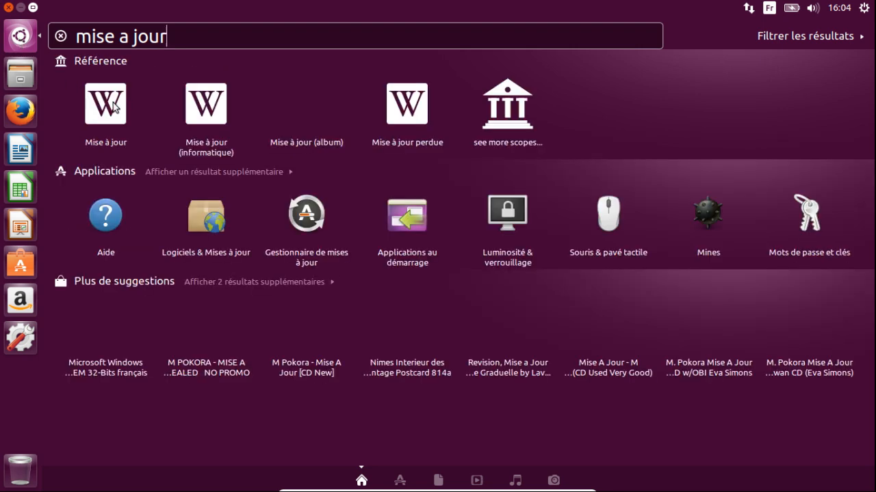
{"action": "left_click", "coordinate": [298, 224]}
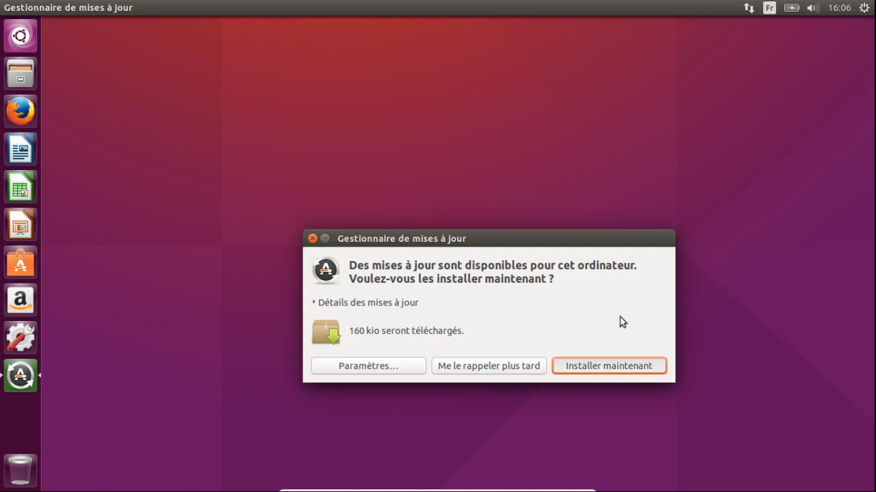
Step: Start installing the available updates and minimize the virtual machine to show the host's terminal
{"action": "key", "text": "Return"}
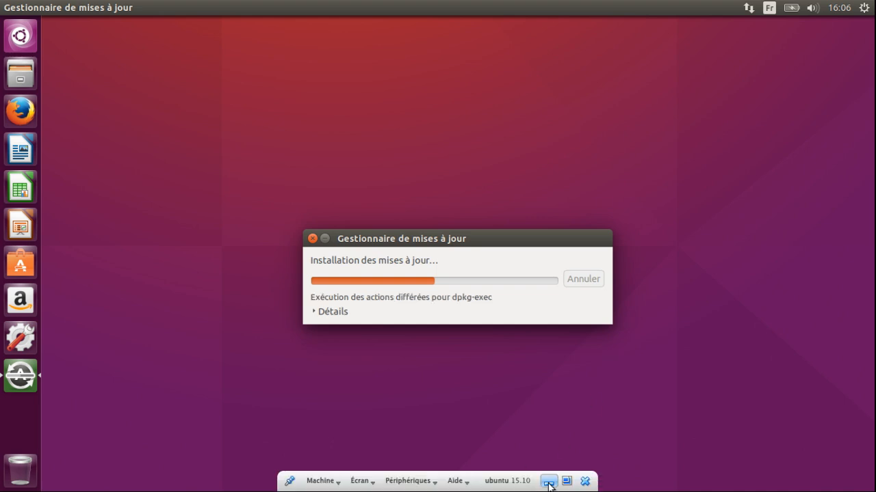
{"action": "left_click", "coordinate": [548, 482]}
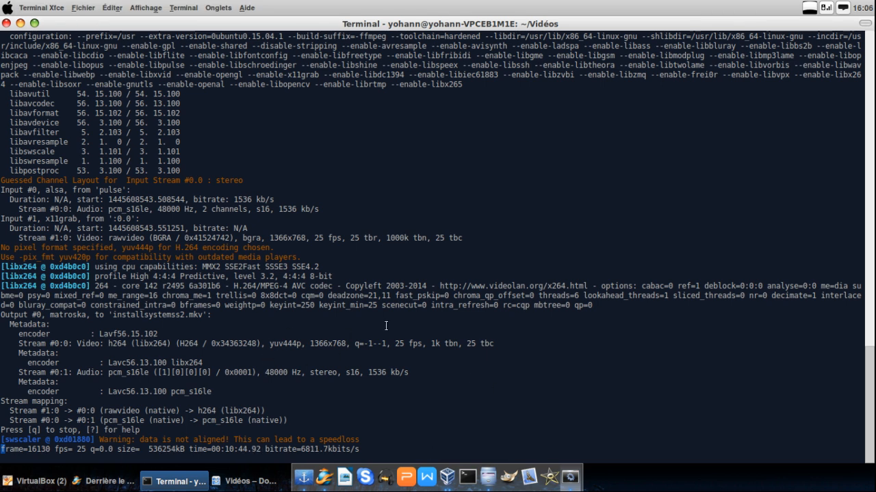